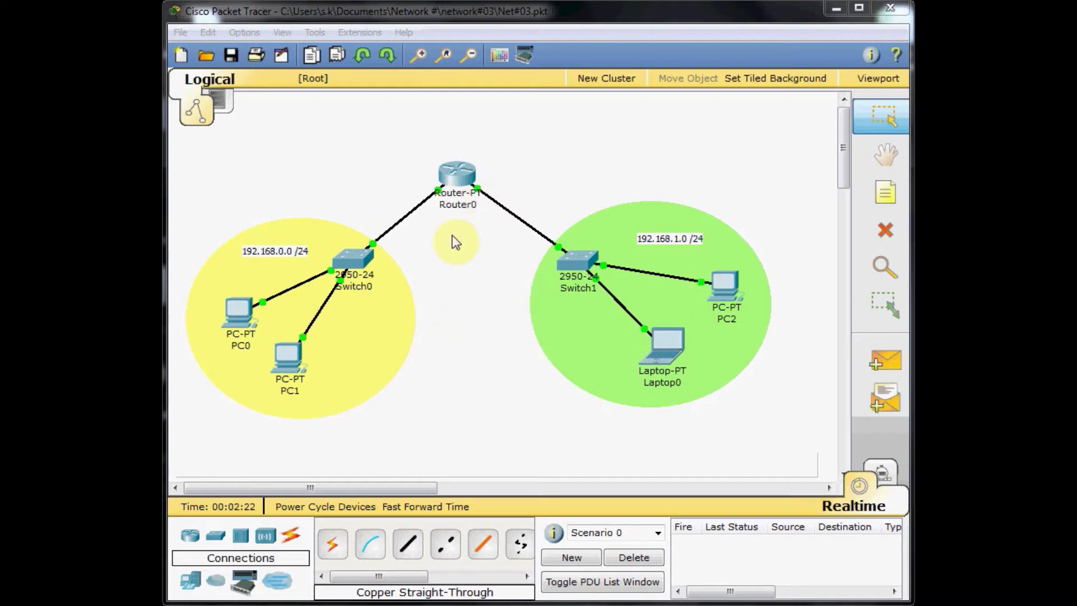
Send a simple test ping from PC2 to PC0
left_click(474, 250)
mouse_move(452, 173)
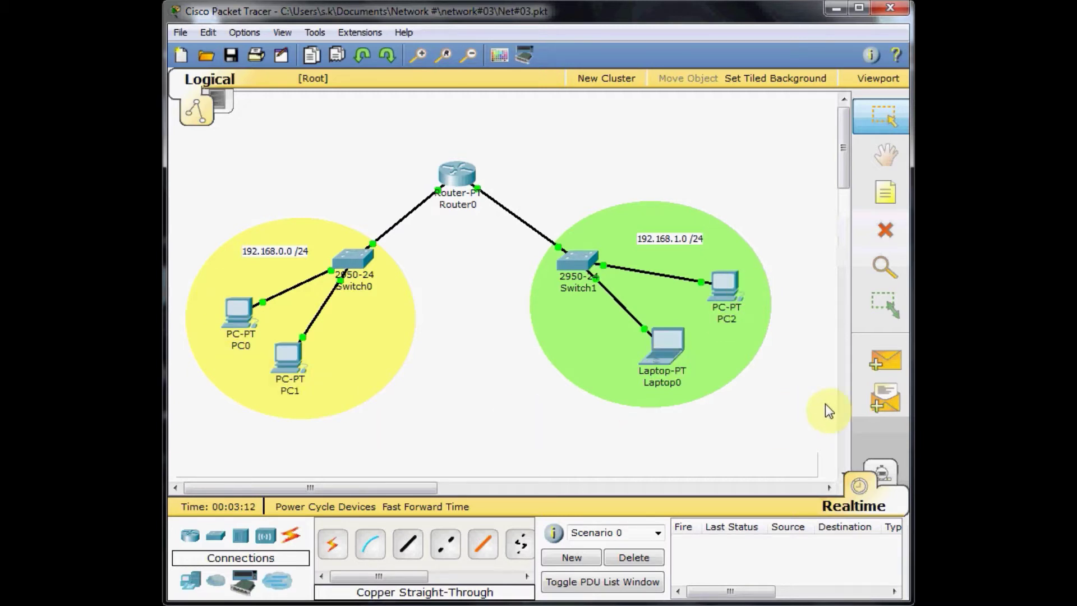
left_click(887, 366)
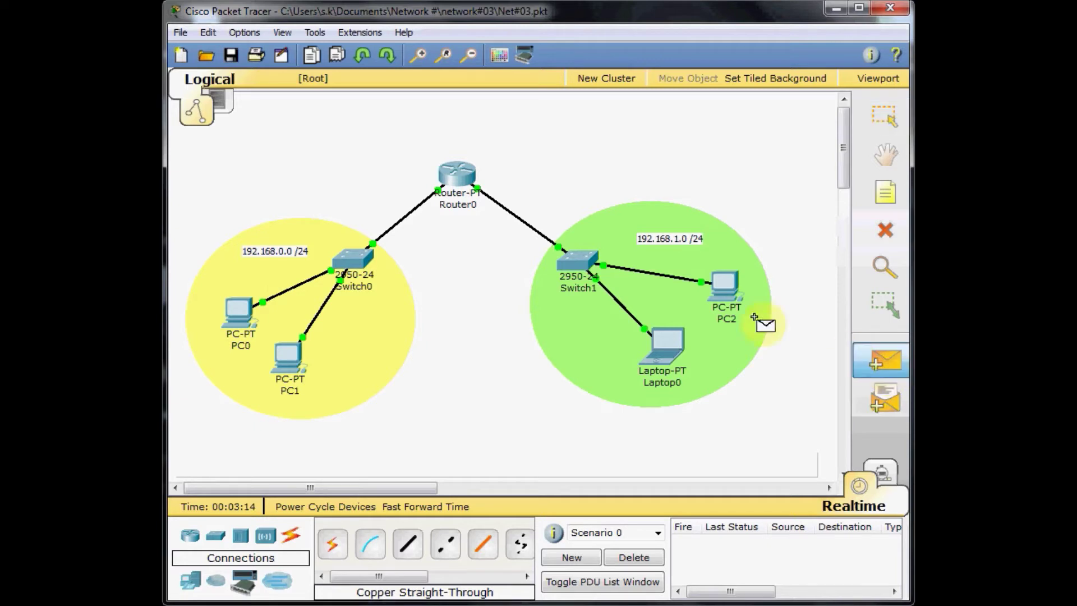
left_click(727, 287)
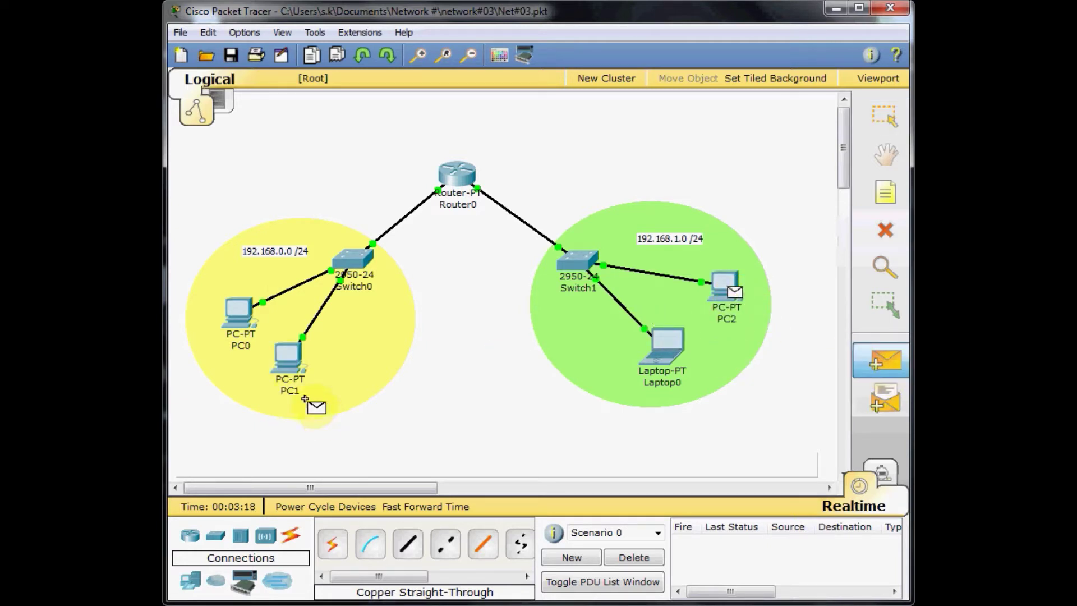
left_click(247, 325)
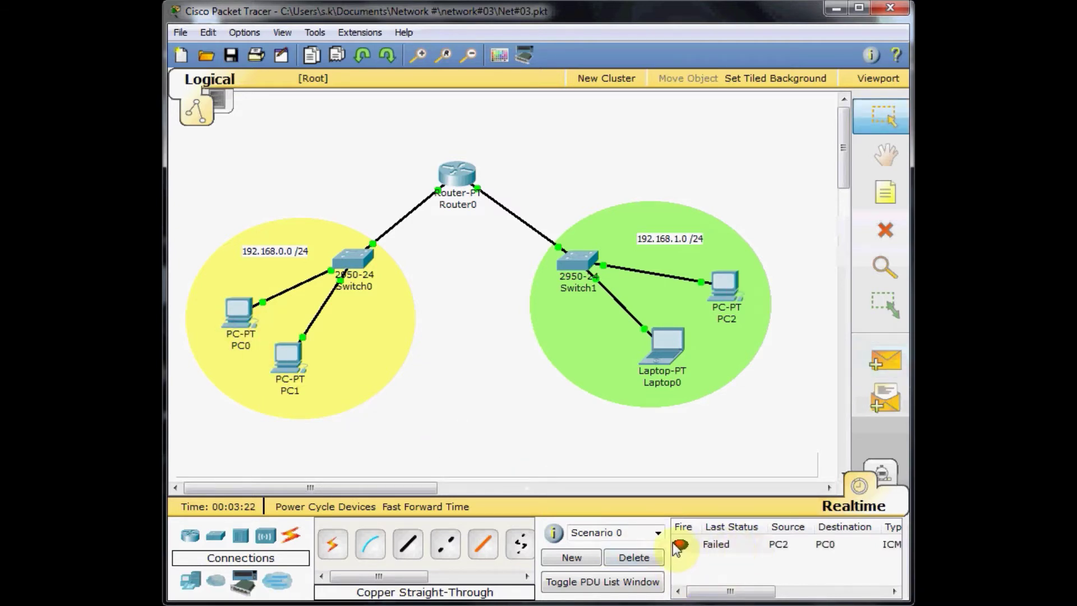
Send a second simple test ping from PC1 to Laptop0
left_click(880, 364)
left_click(286, 365)
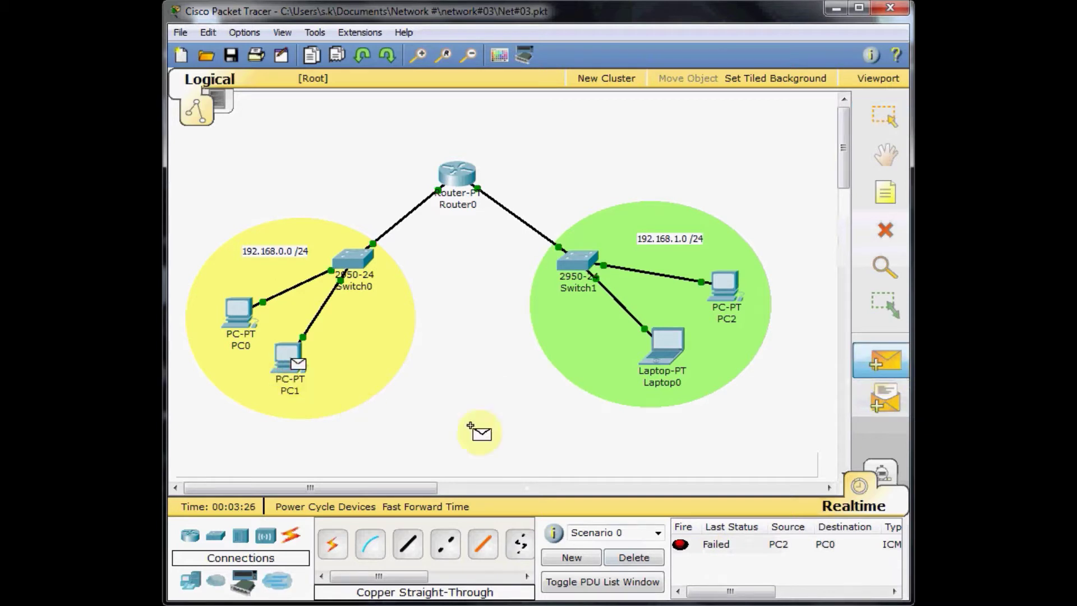
left_click(662, 362)
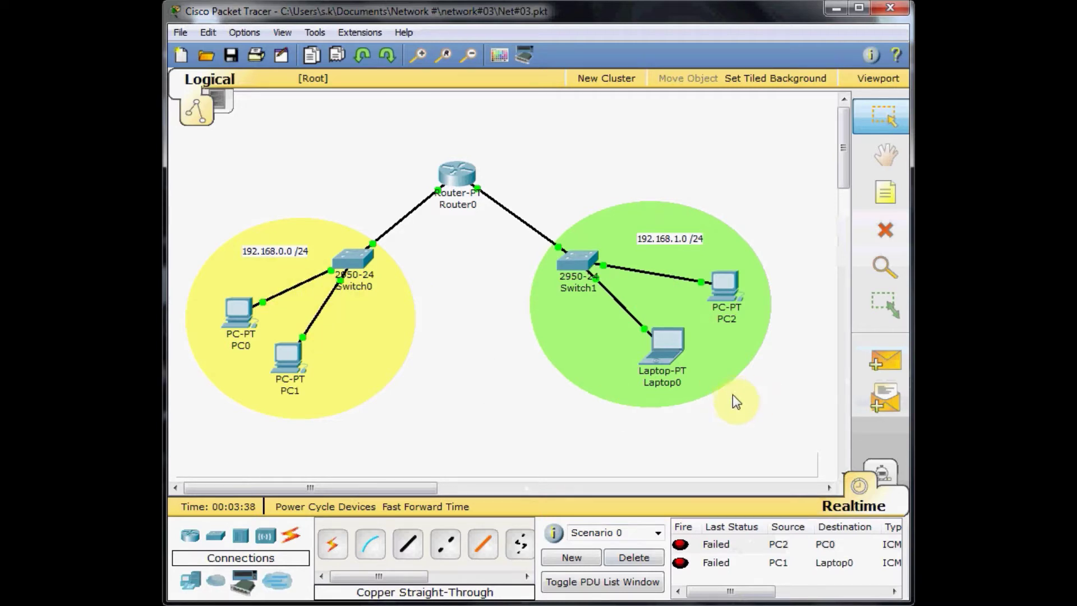
Set PC2's default gateway to 192.168.1.1 in its IP Configuration
left_click(724, 294)
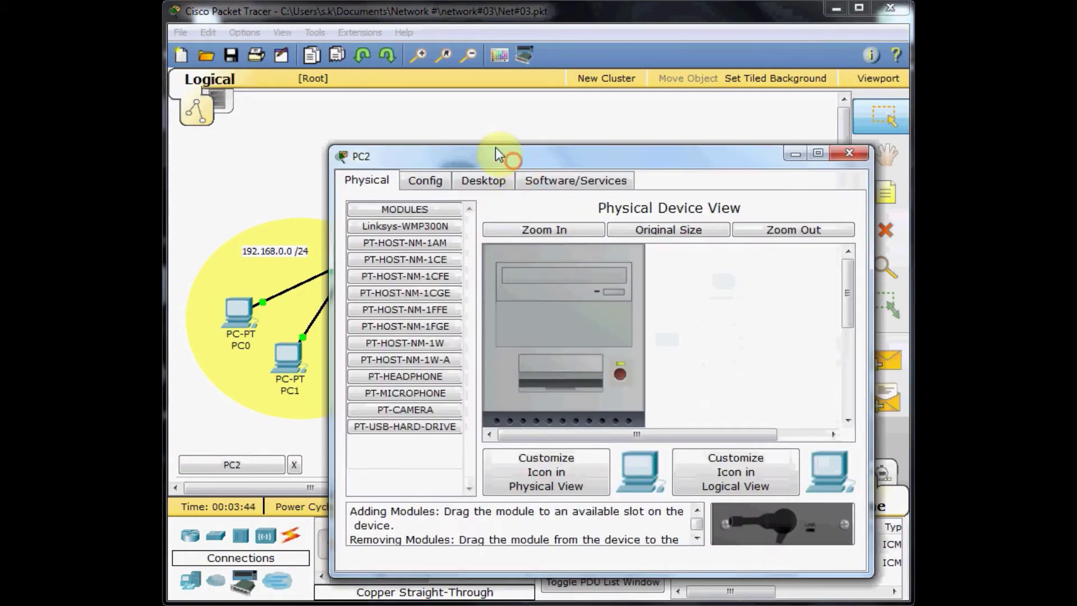
left_click(466, 165)
left_click(394, 230)
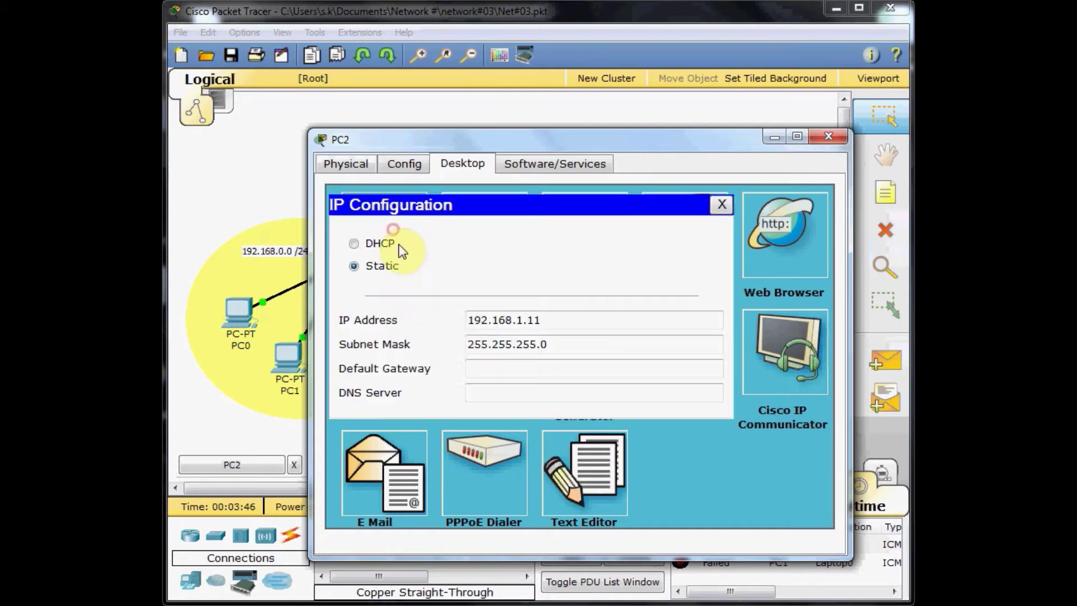
left_click(530, 369)
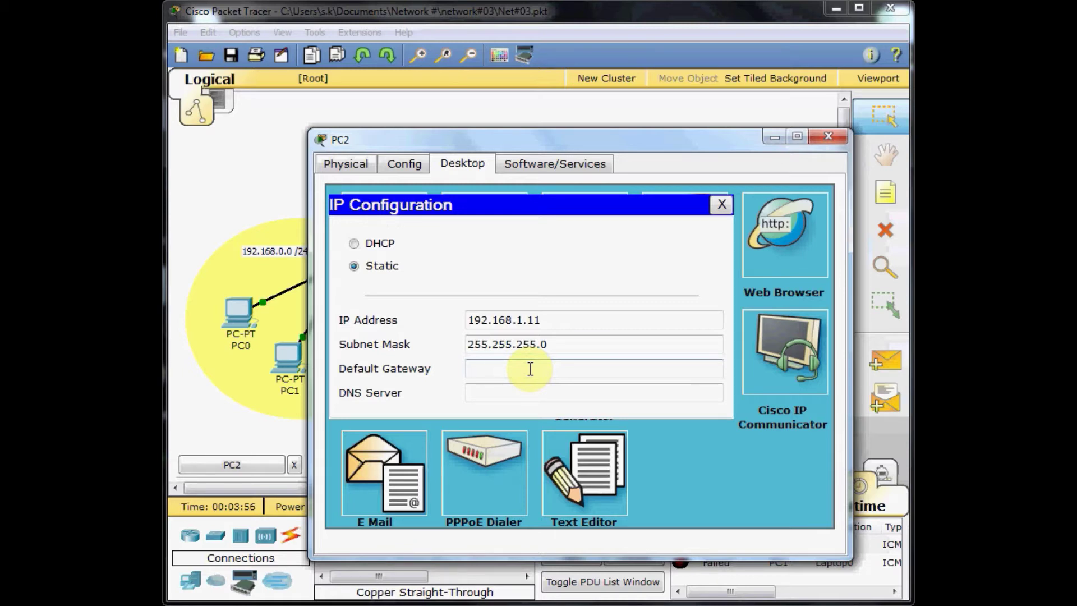
type("192.168.1.1")
key("Tab")
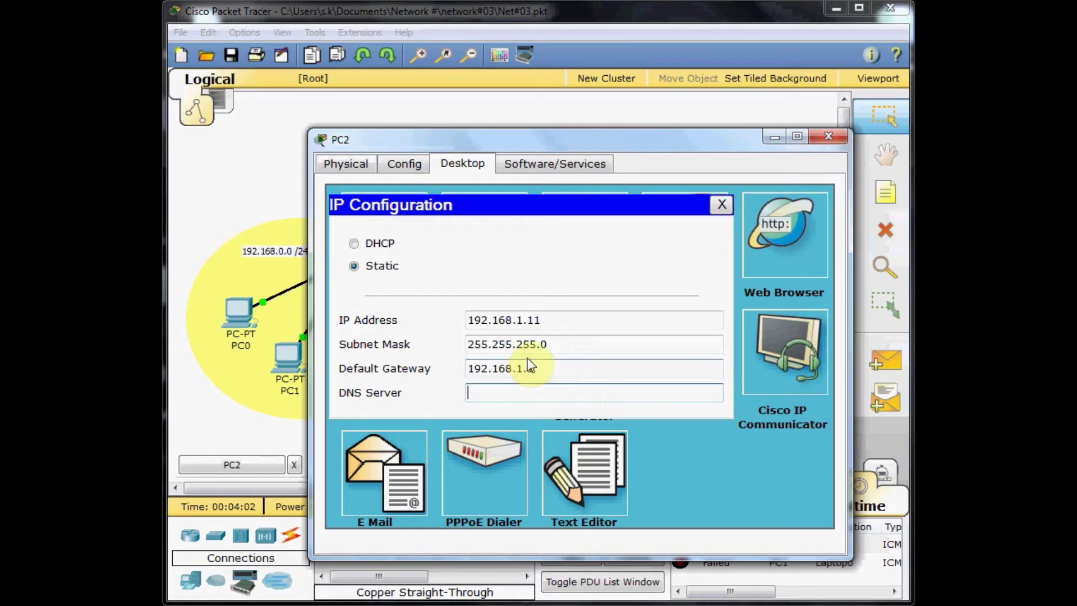
left_click(724, 205)
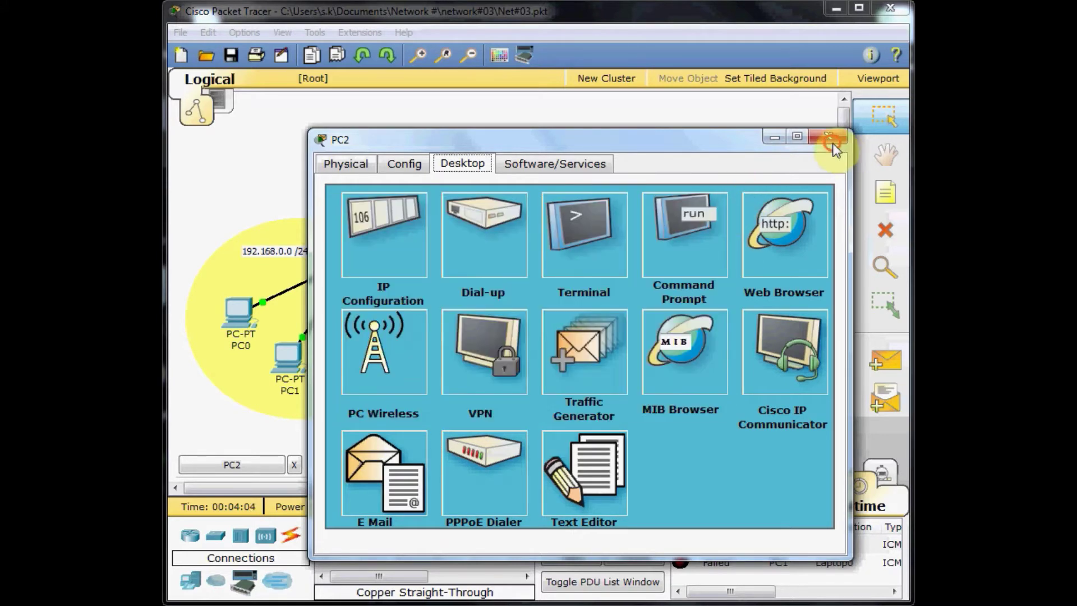
left_click(828, 136)
Set Laptop0's default gateway to 192.168.1.1 in its IP Configuration
left_click(660, 344)
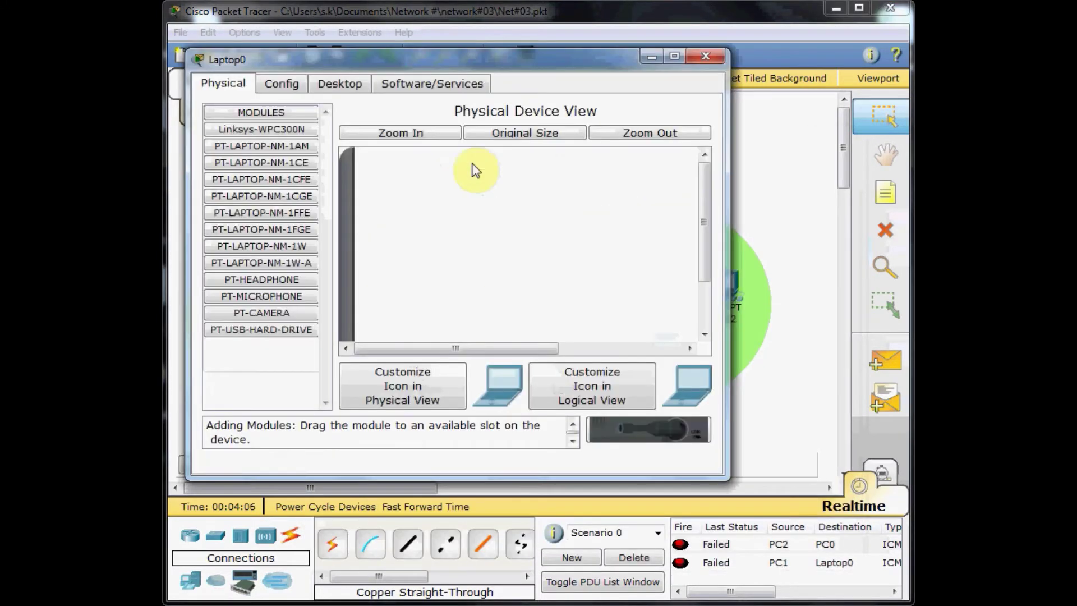
left_click(339, 83)
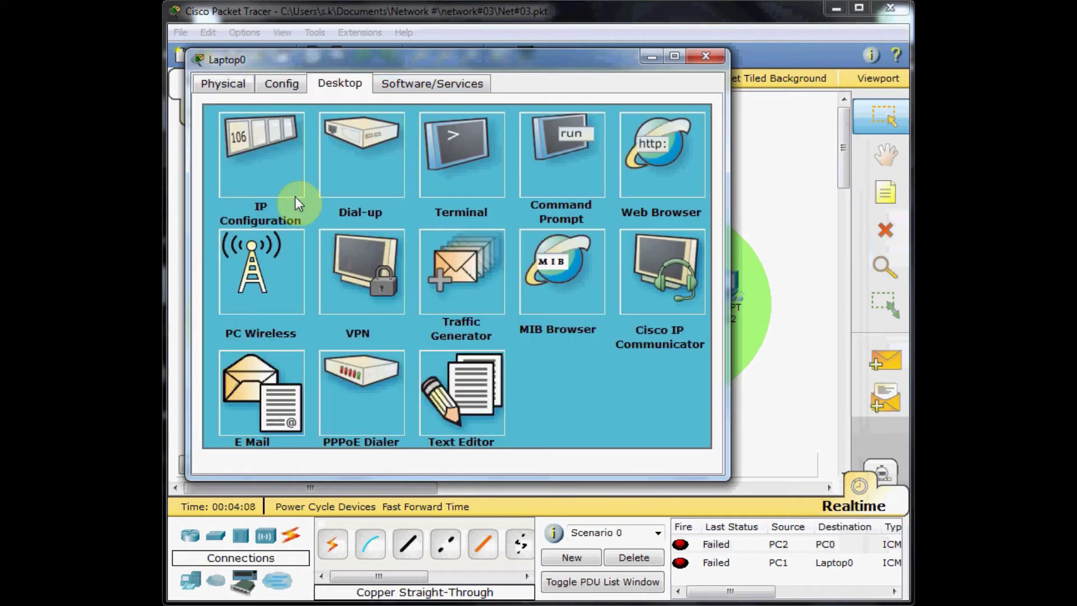
left_click(258, 155)
left_click(444, 289)
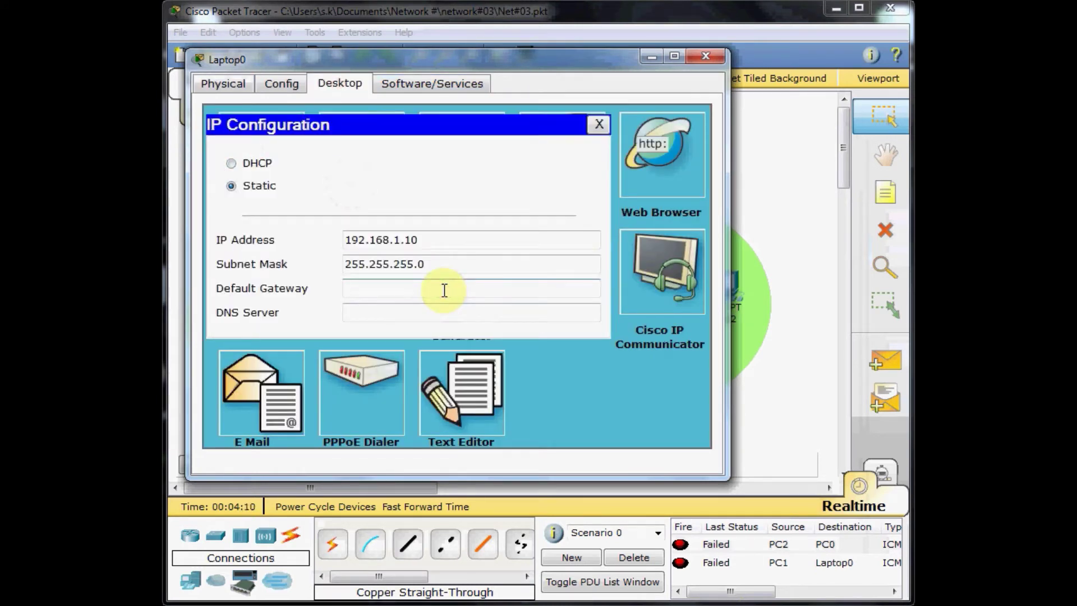
type("192.168.1.1")
key("Tab")
left_click(599, 127)
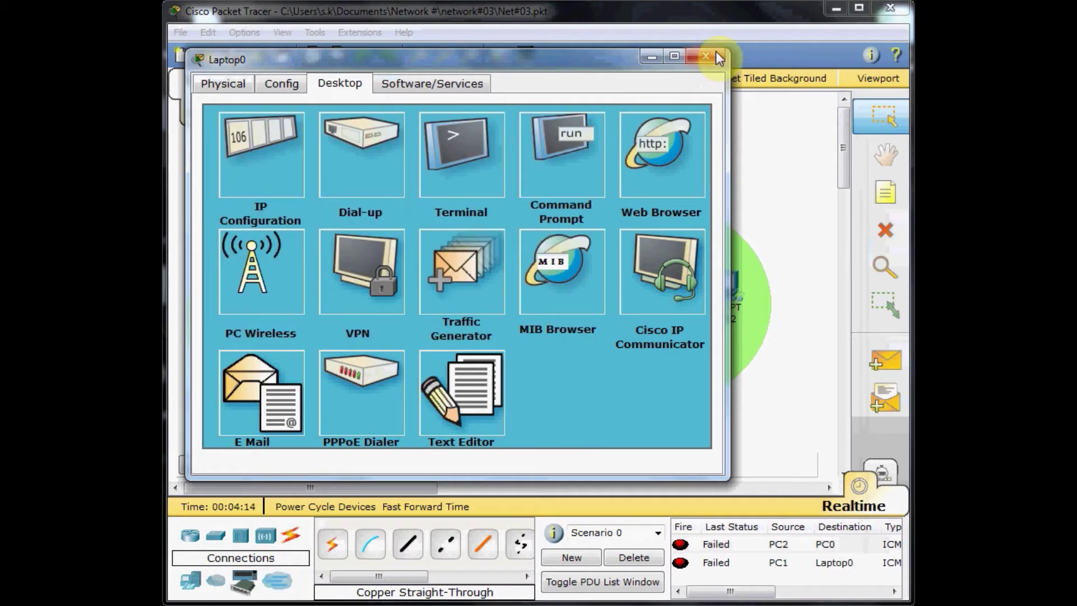
left_click(715, 53)
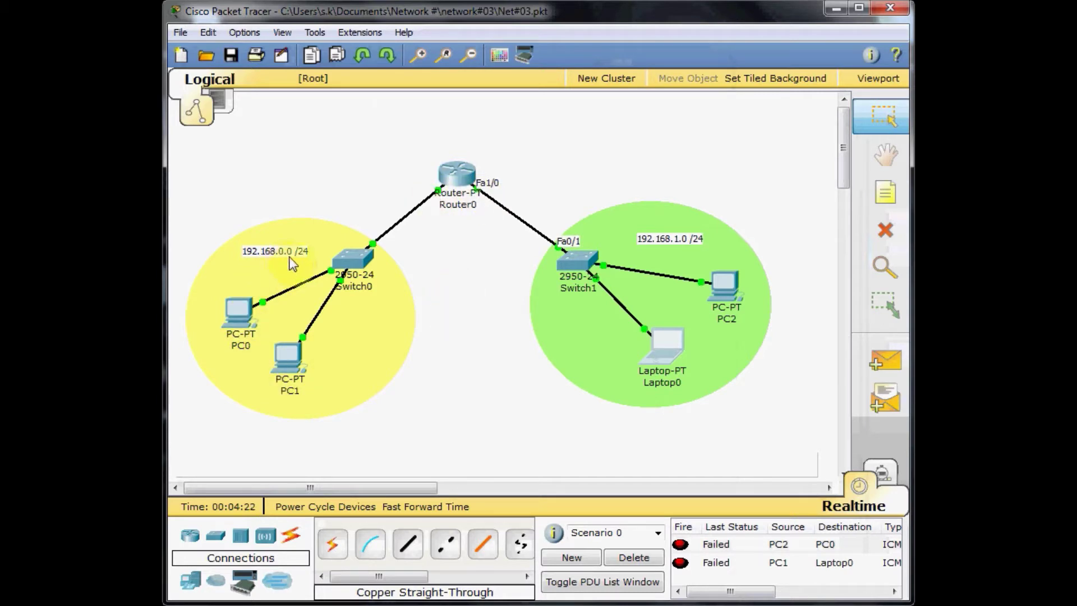
Set PC0's default gateway to 192.168.0.1 in its IP Configuration
left_click(236, 323)
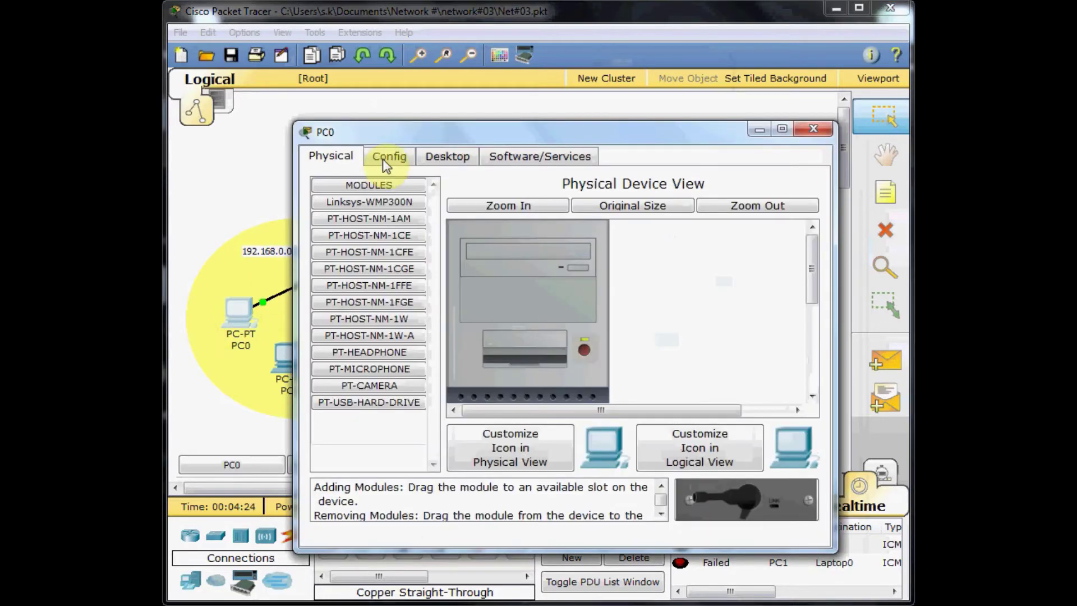
left_click(449, 157)
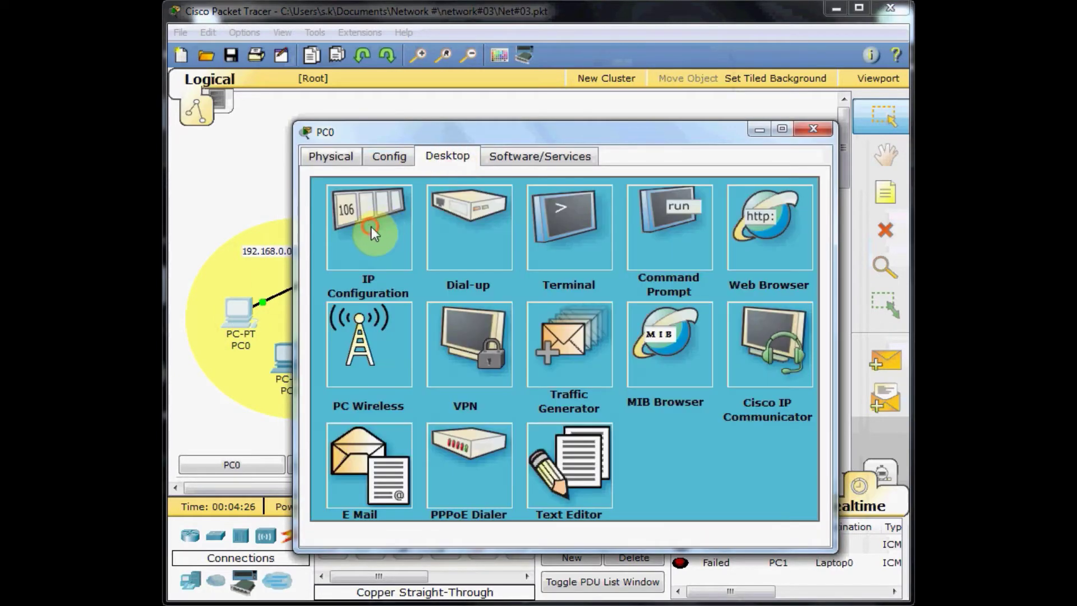
left_click(372, 227)
left_click(517, 361)
type("192.16")
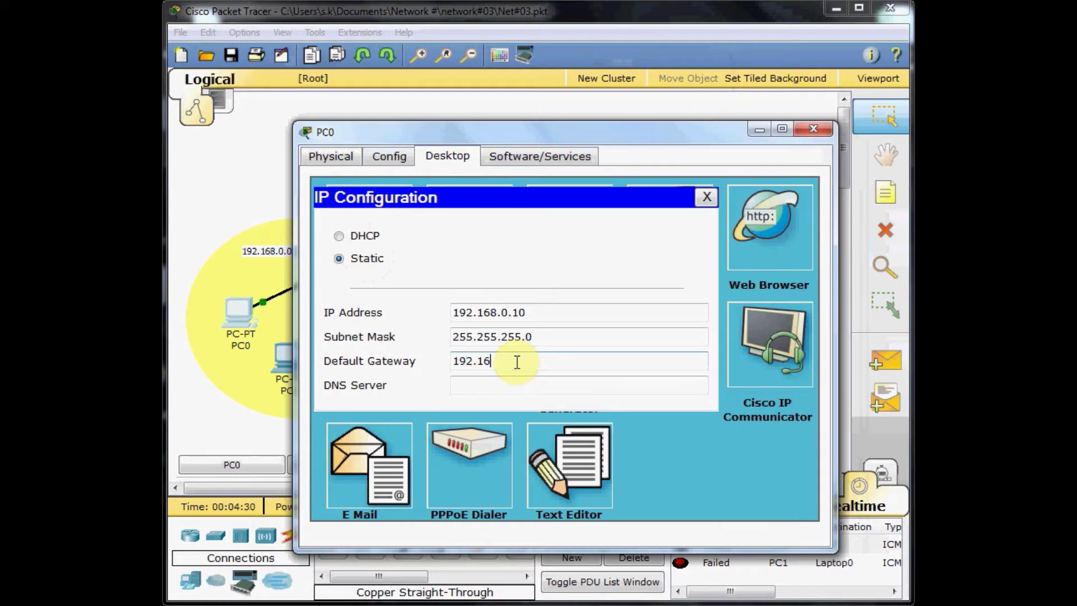
type("8.0.1")
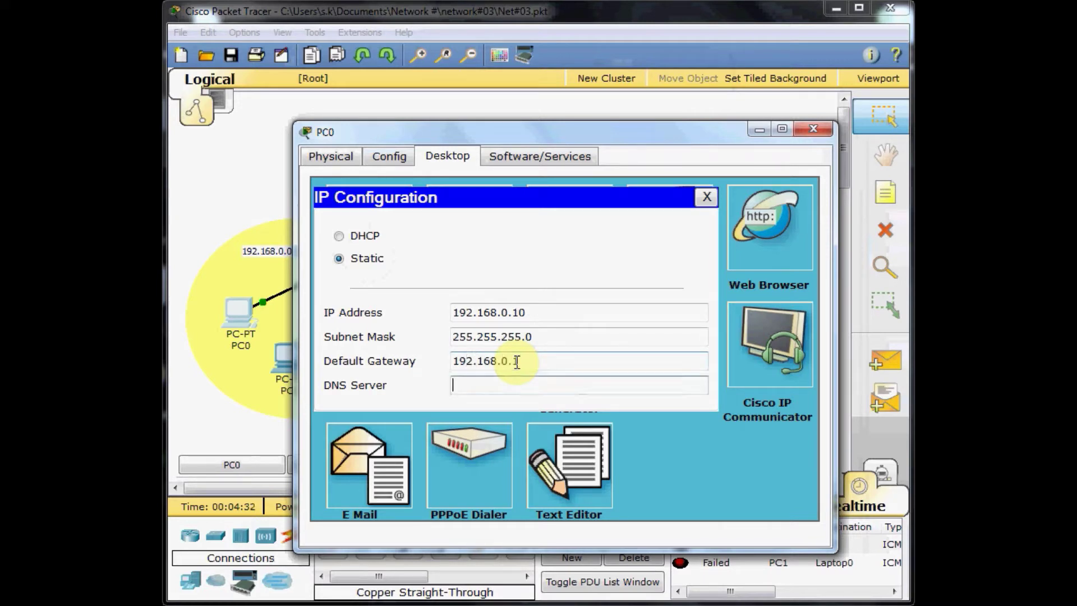
left_click(709, 200)
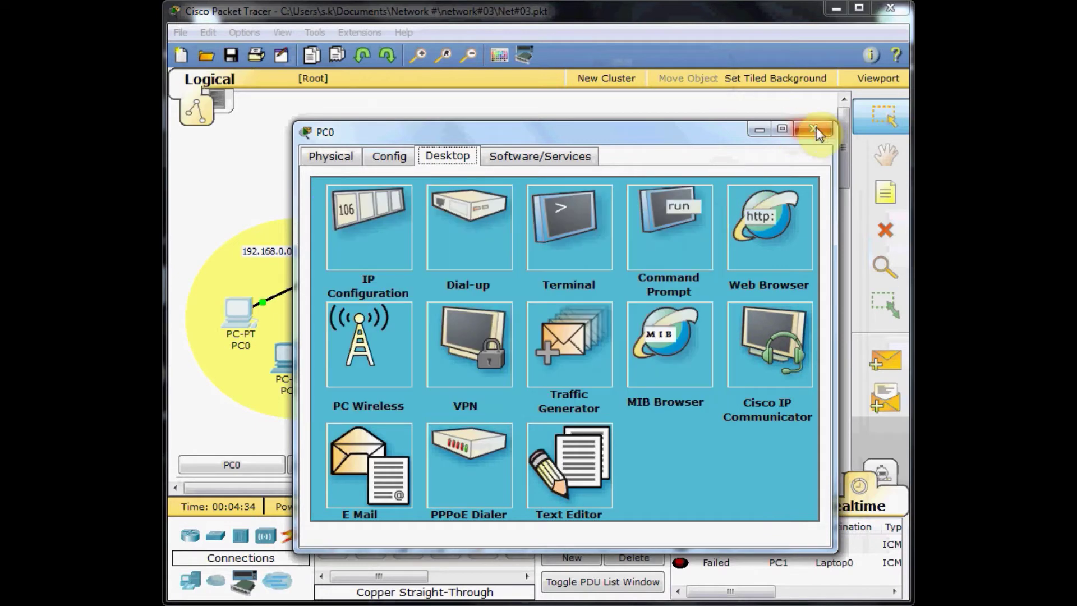
left_click(814, 129)
Set PC1's default gateway to 192.168.0.1 in its IP Configuration
left_click(287, 364)
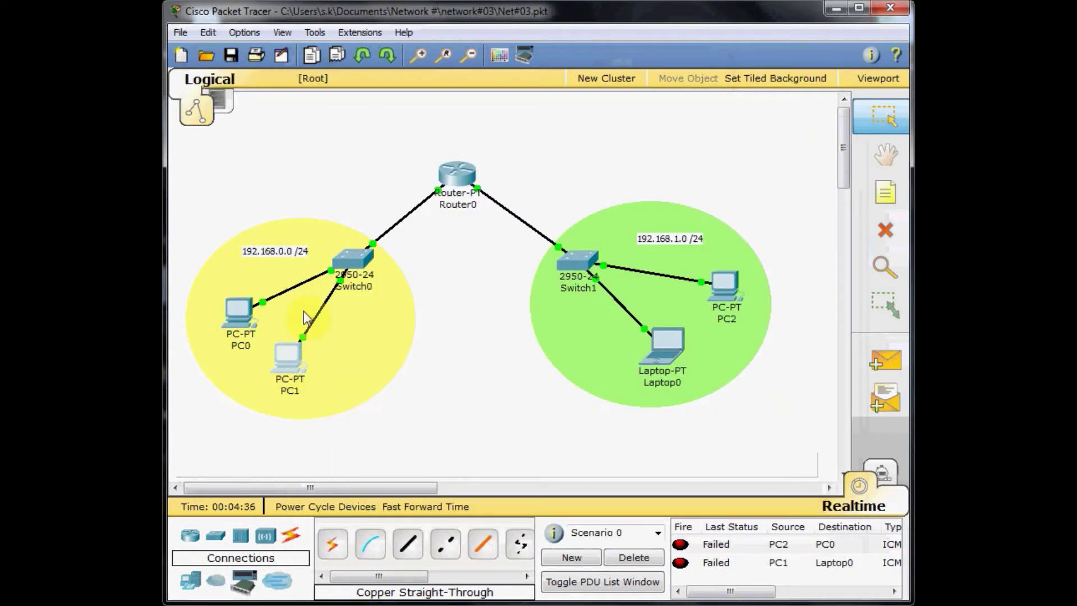
left_click(338, 70)
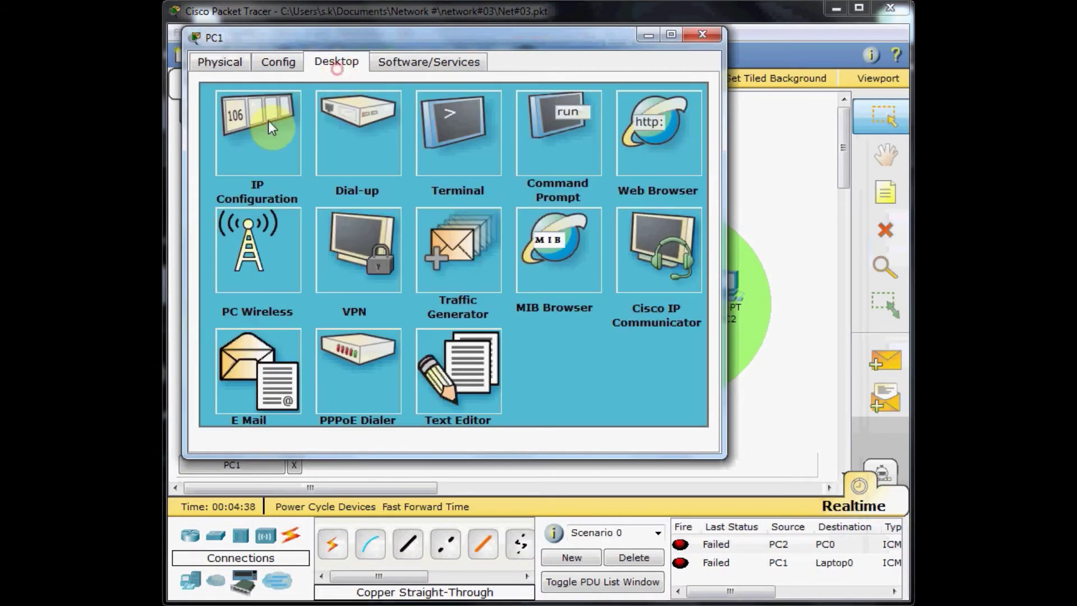
left_click(269, 120)
left_click(361, 269)
type("1")
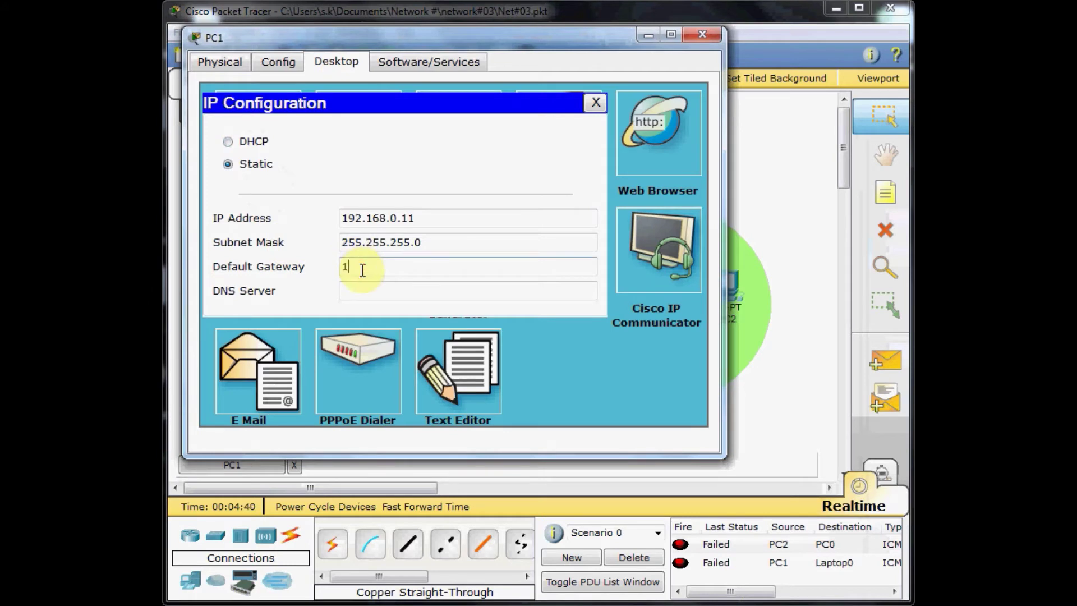
type("92.168.0.1")
key("Tab")
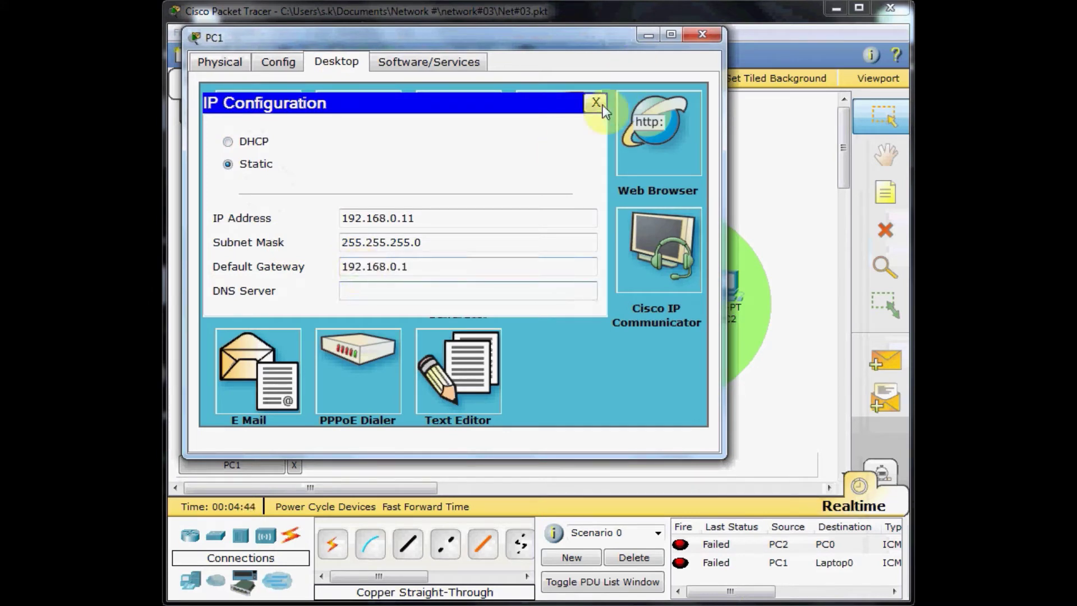
left_click(602, 106)
left_click(702, 36)
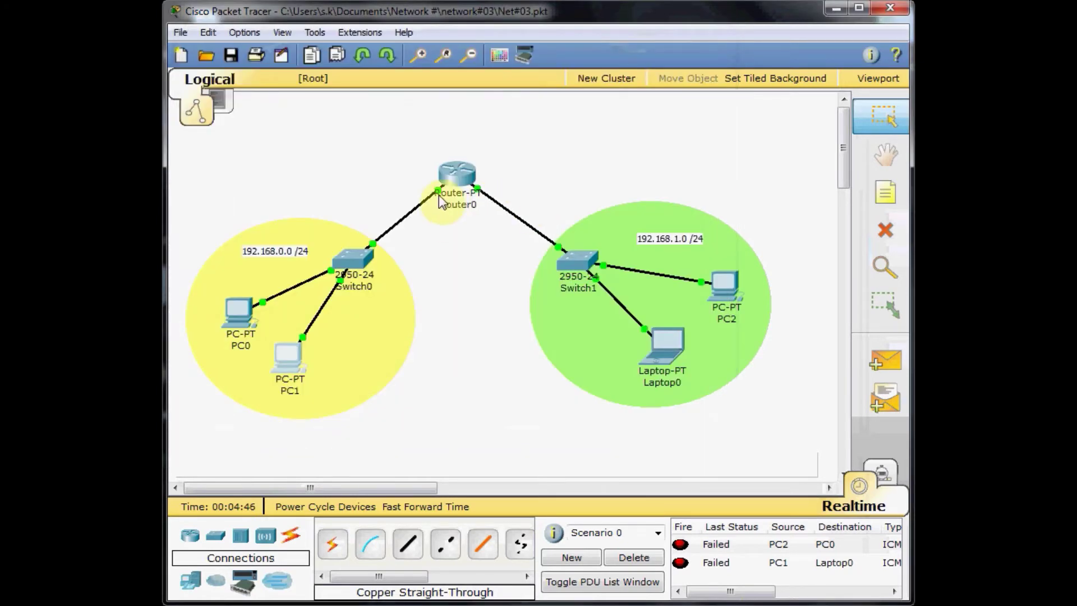
Delete the failed test packets and send a new PC2-to-PC0 ping
mouse_move(438, 191)
mouse_move(452, 163)
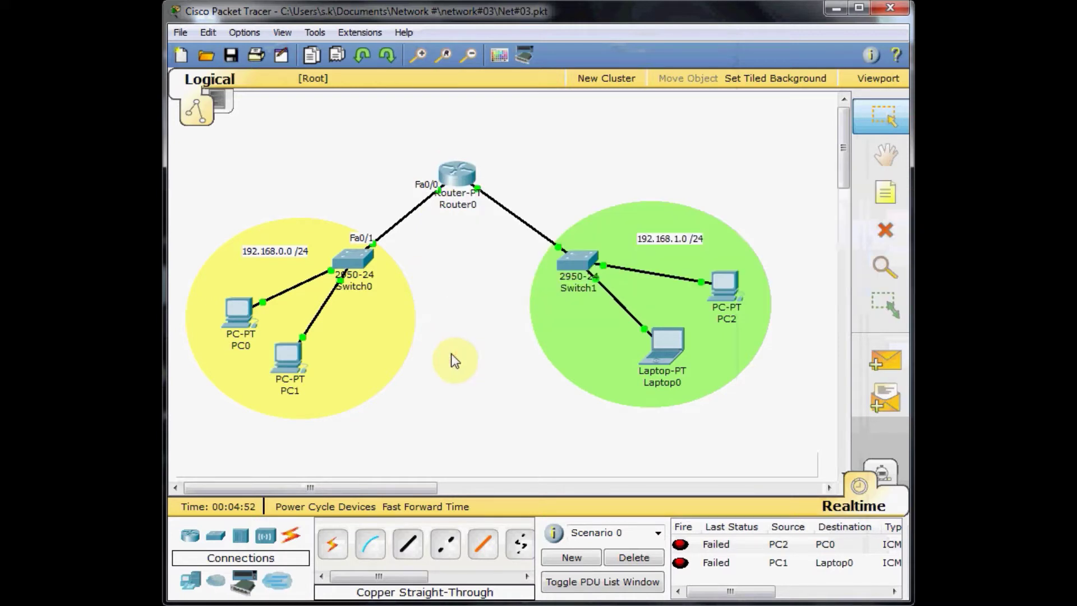
left_click(636, 558)
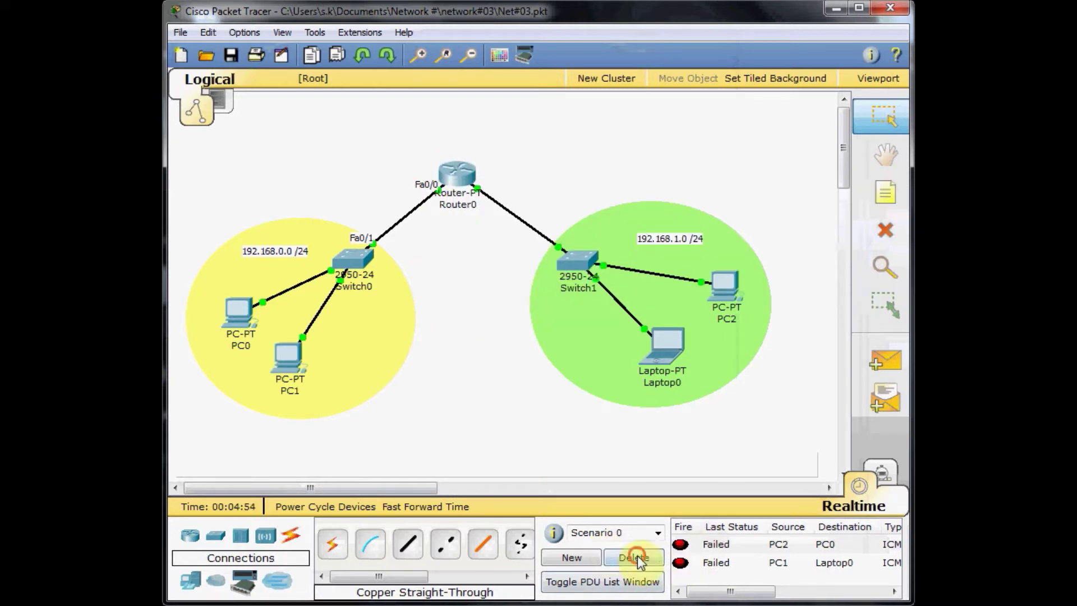
left_click(885, 352)
left_click(730, 296)
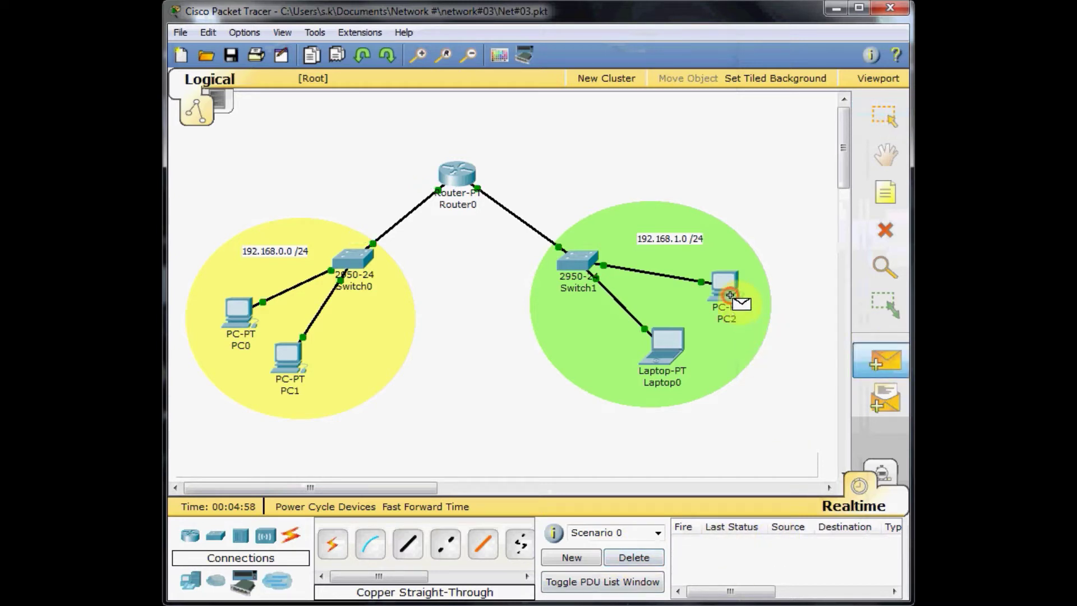
left_click(239, 318)
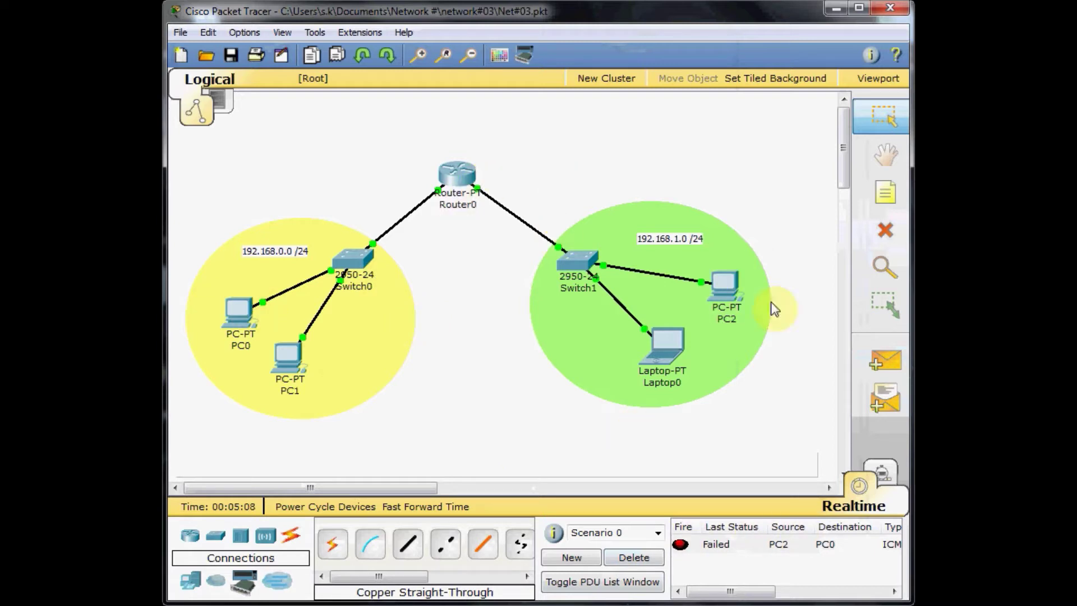
Send another PC2-to-PC0 ping and a PC1-to-Laptop0 ping
left_click(890, 368)
left_click(728, 283)
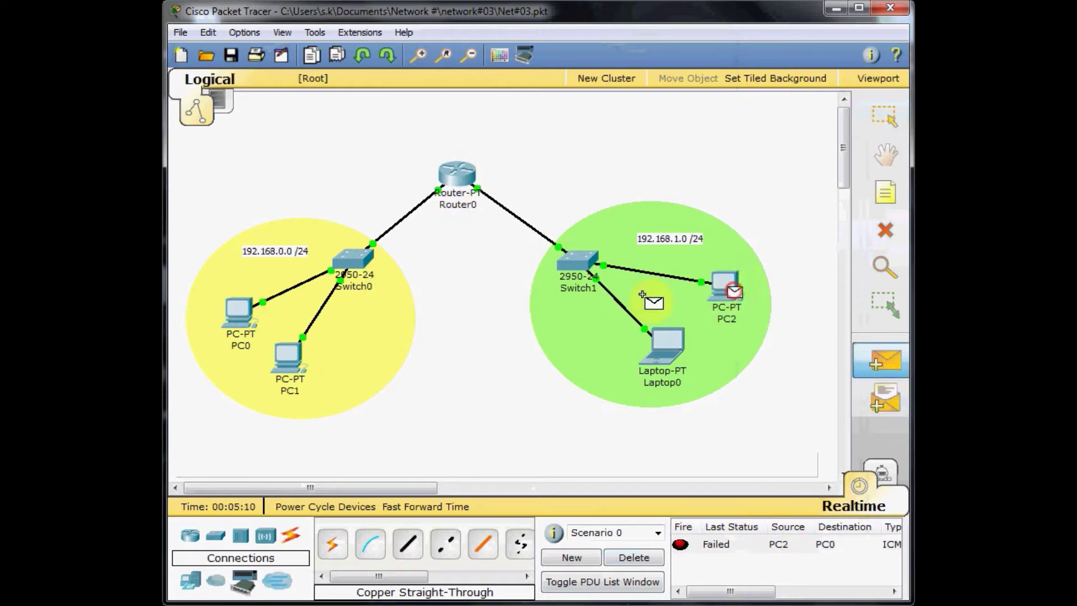
left_click(239, 311)
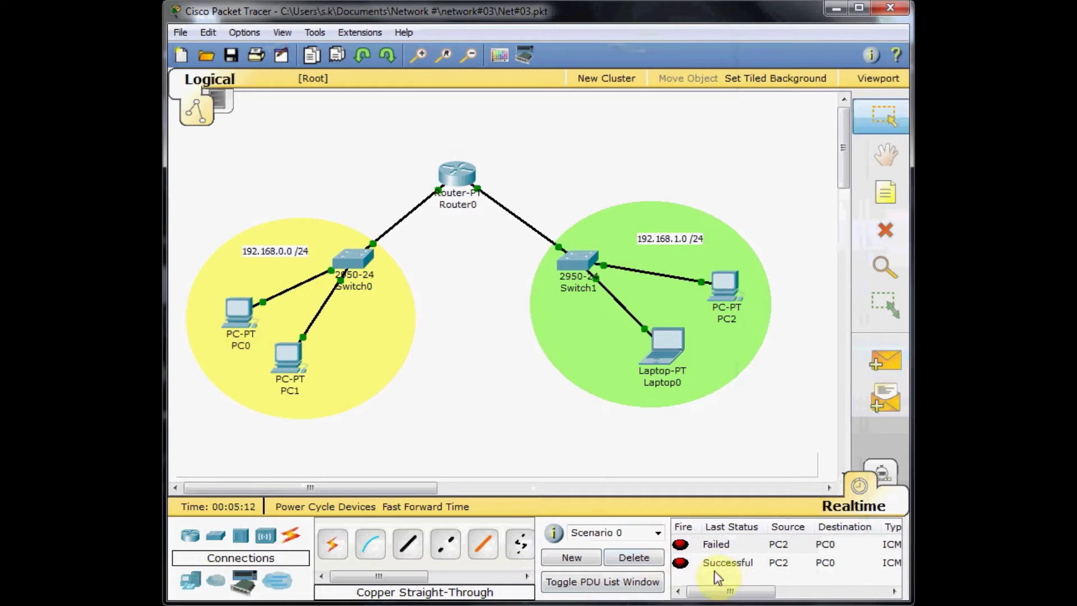
left_click(876, 364)
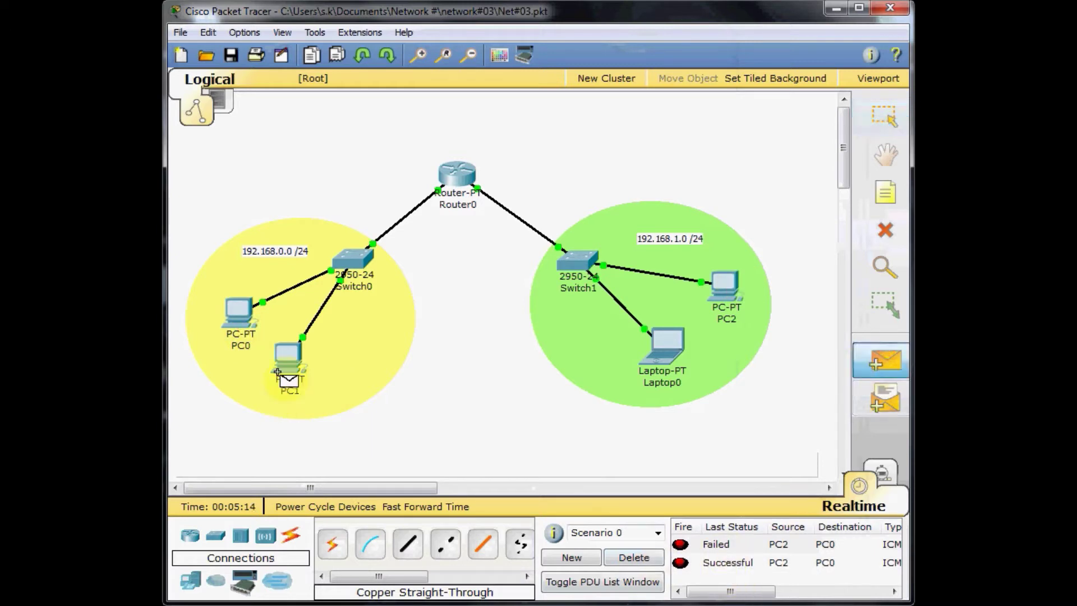
left_click(288, 357)
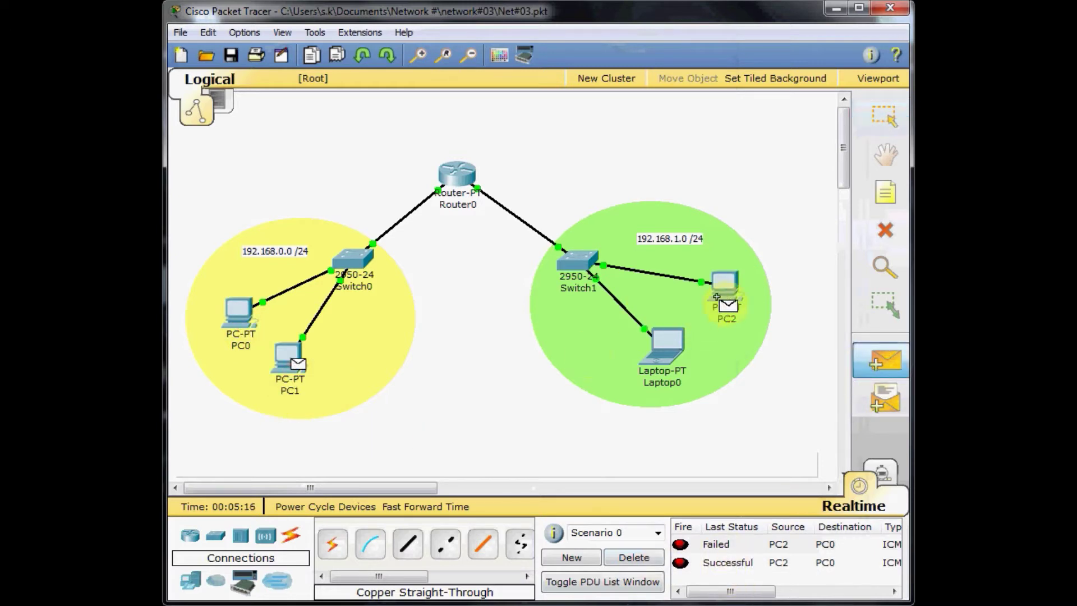
left_click(676, 350)
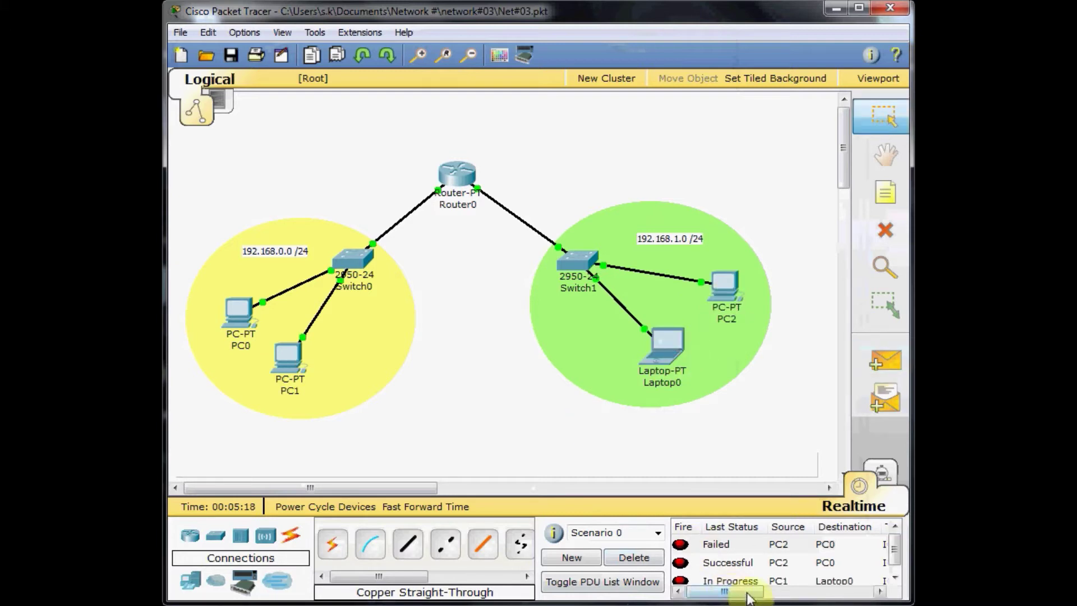
Clear all test packets and send a fresh ping from PC1 to Laptop0
left_click(657, 555)
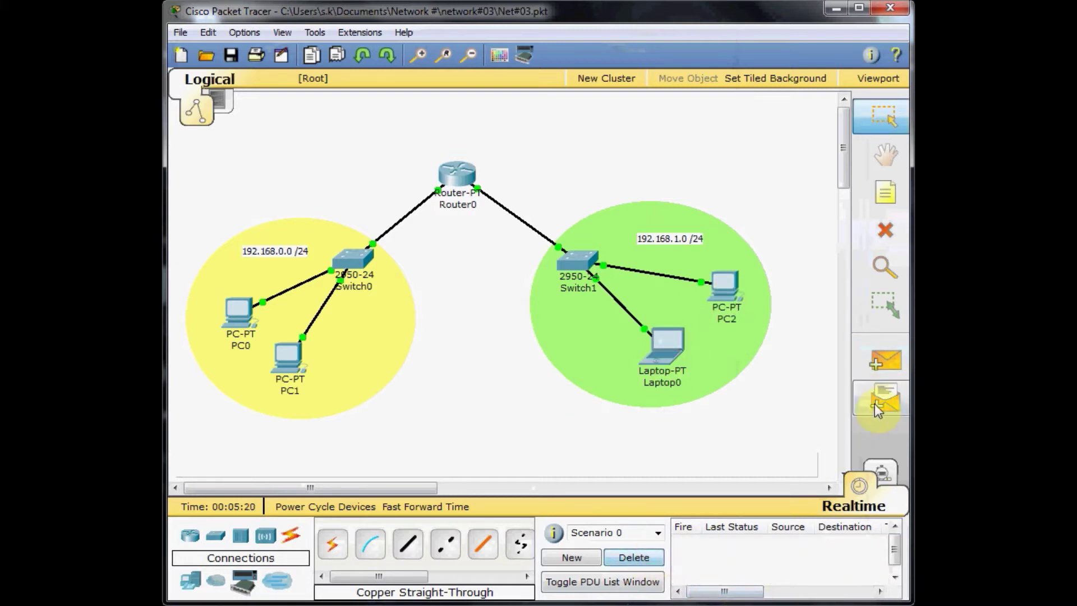
left_click(885, 362)
left_click(288, 359)
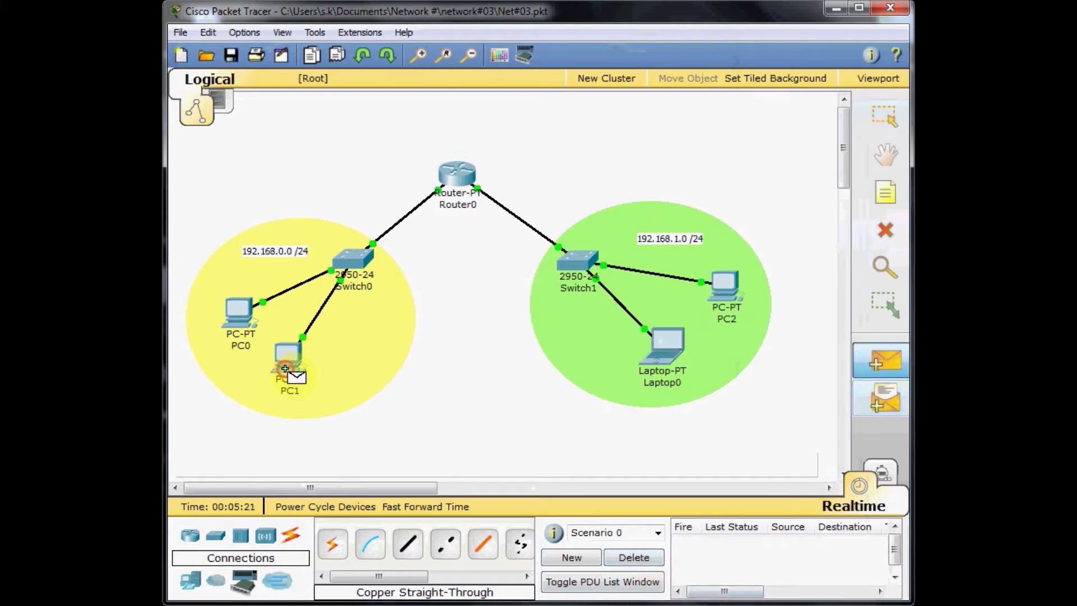
left_click(664, 346)
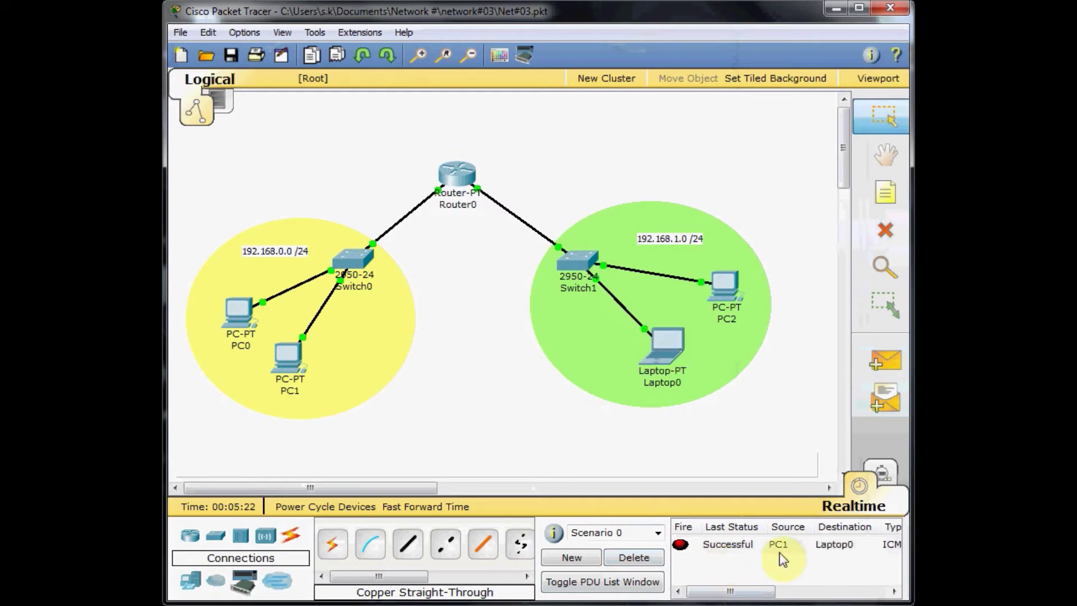
In Laptop0's Command Prompt, run ipconfig and ping 192.168.0.10 successfully
left_click(663, 338)
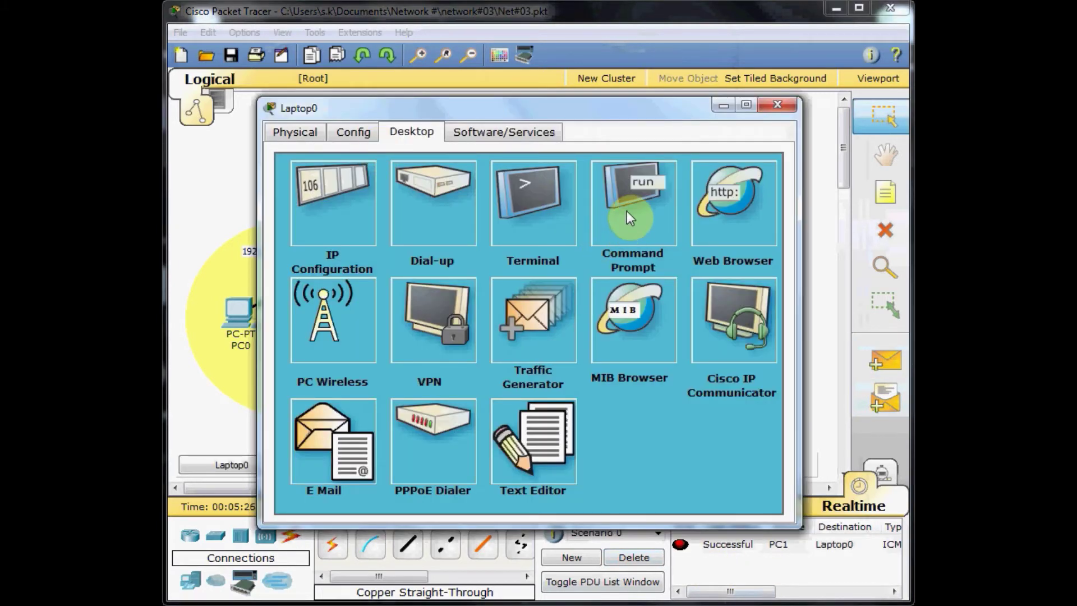
left_click(628, 211)
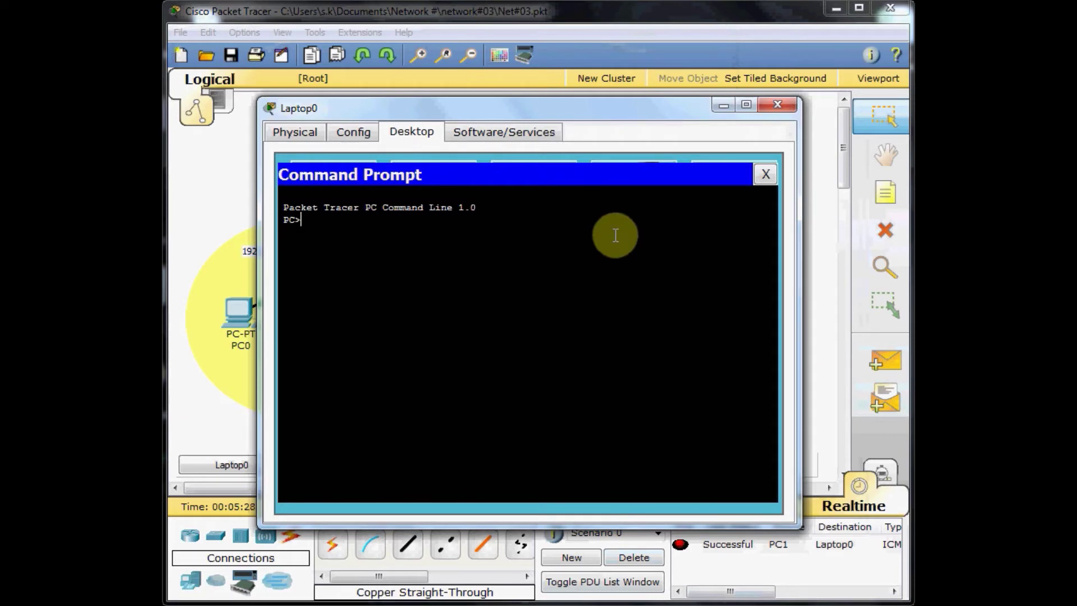
type("ipconfig")
key("Return")
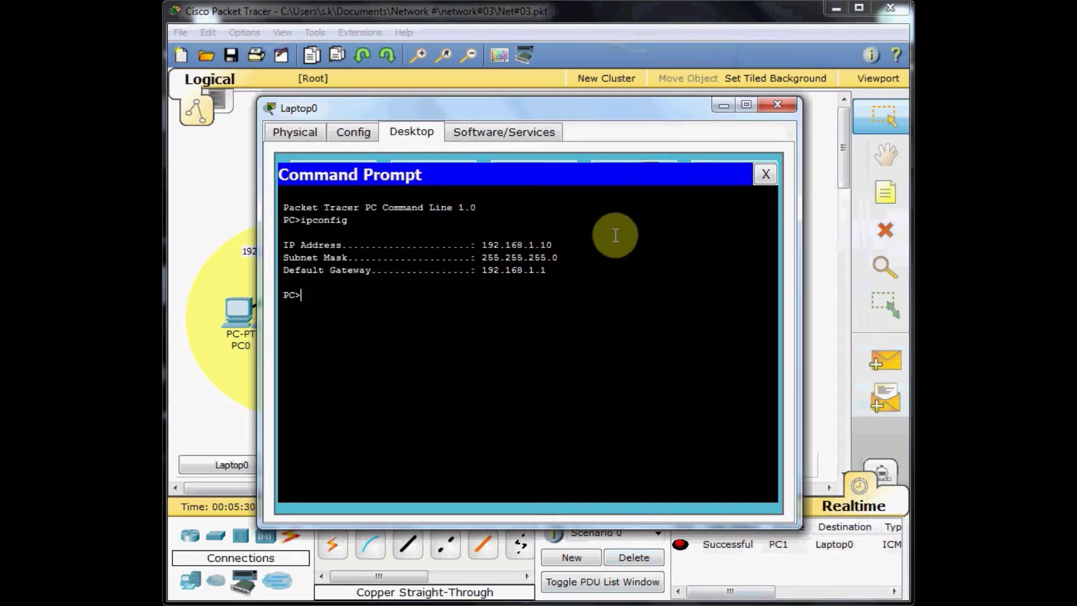
type("ping ")
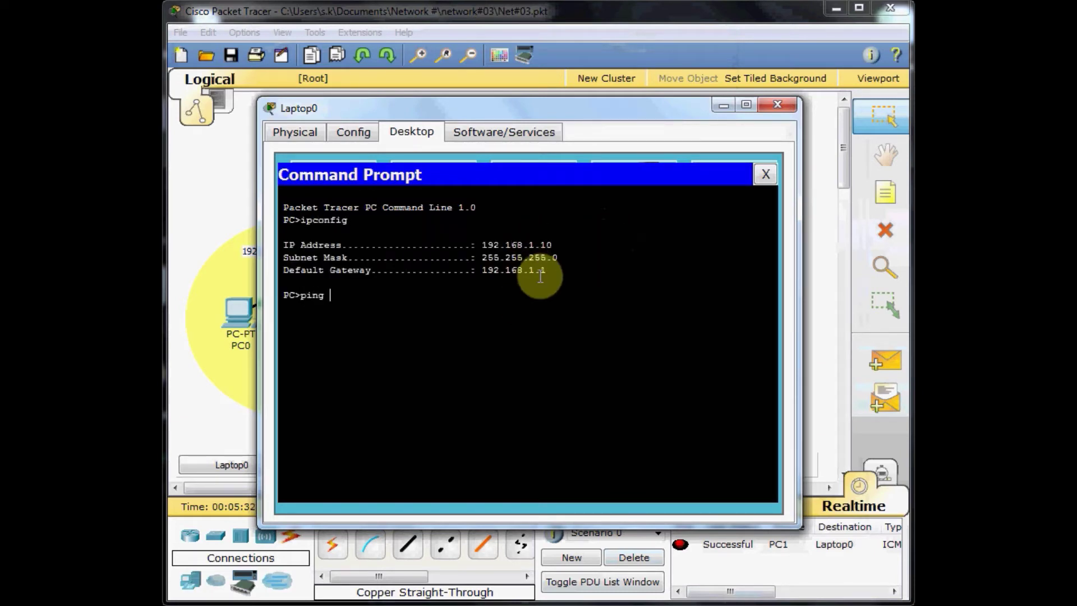
type("192.168.0.10")
key("Return")
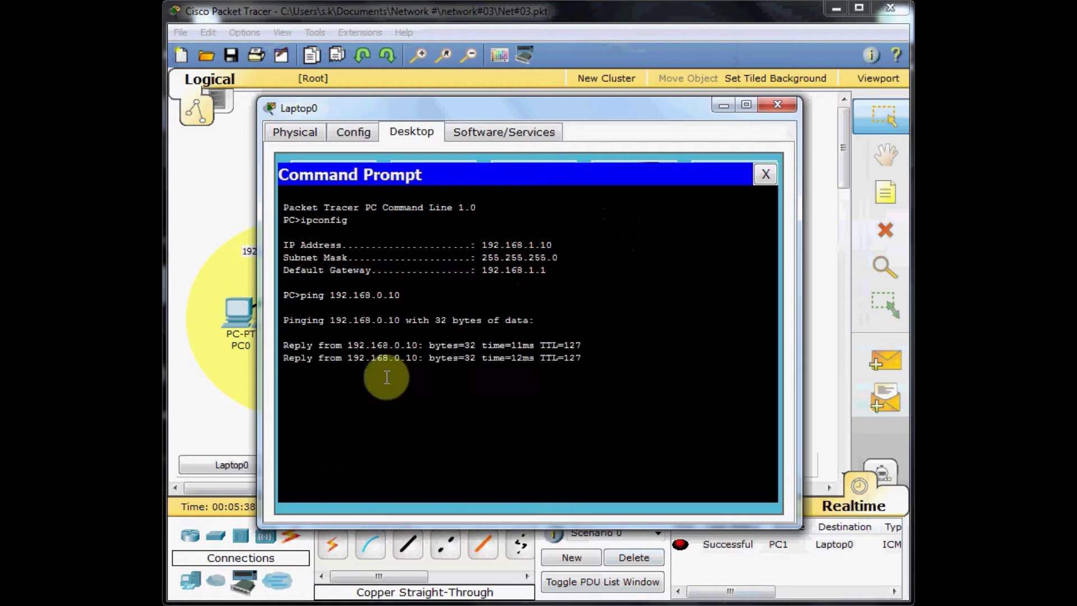
left_click(766, 174)
Close Laptop0's device window and open Router0's device window
left_click(778, 105)
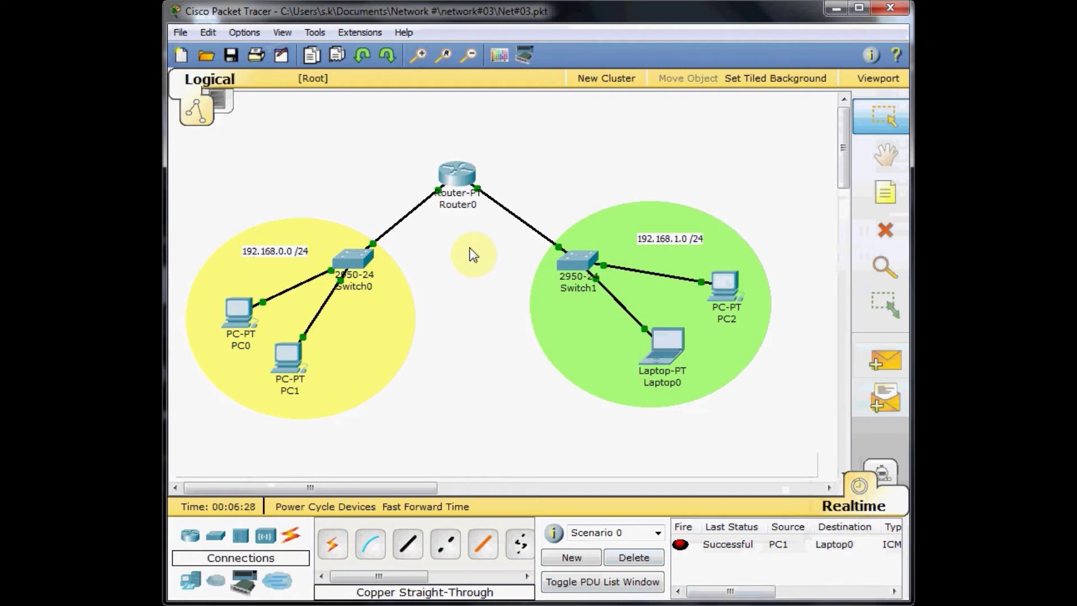
left_click(457, 175)
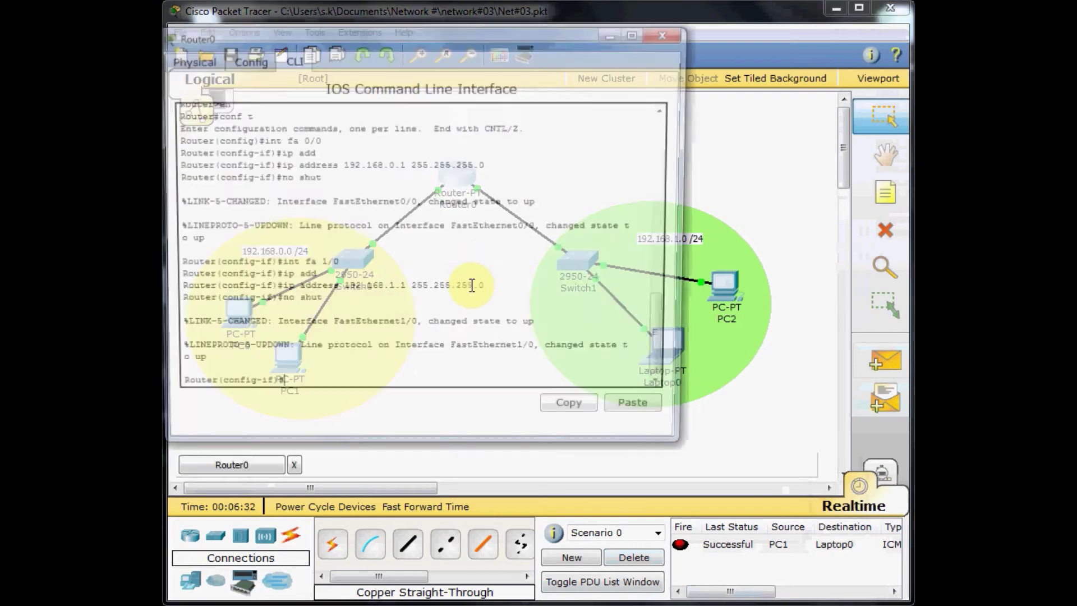
Check Router0's Physical tab, then view Config Global Settings showing hostname Router
left_click_drag(396, 22, 490, 55)
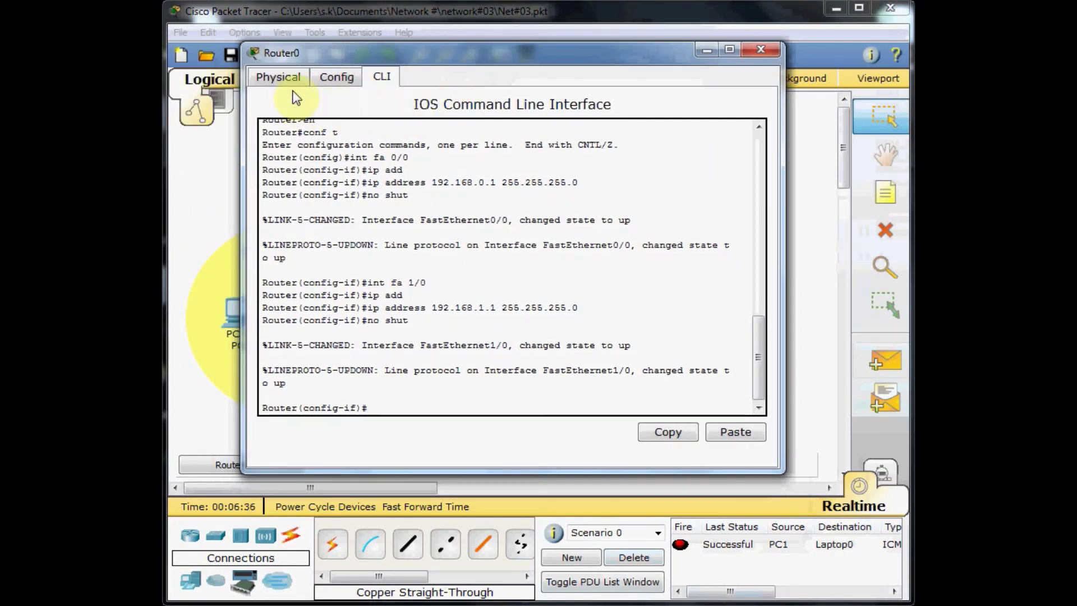
left_click(286, 77)
left_click(312, 106)
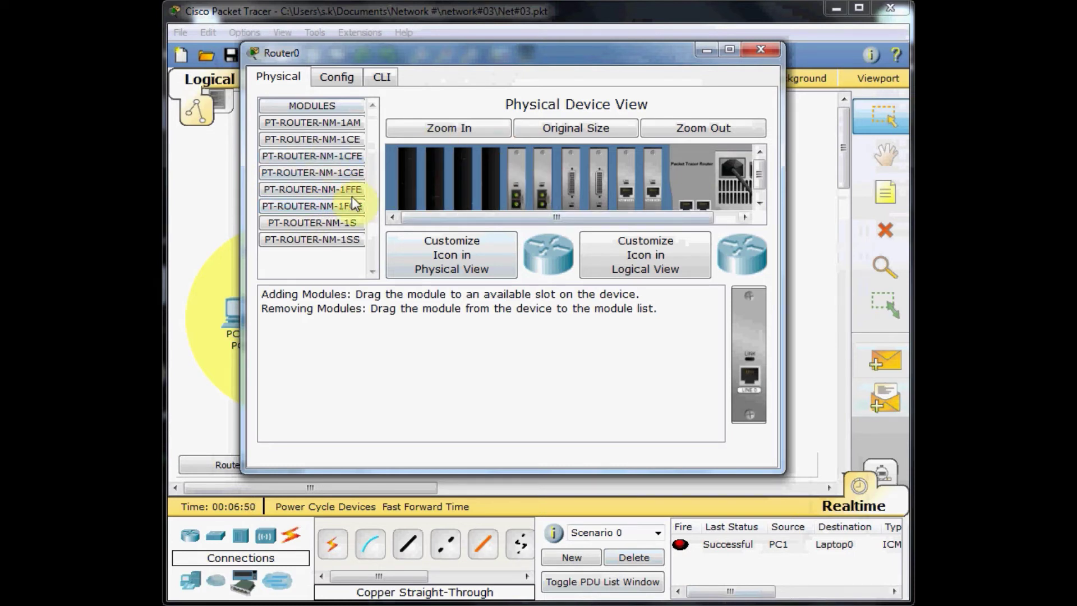
left_click(330, 78)
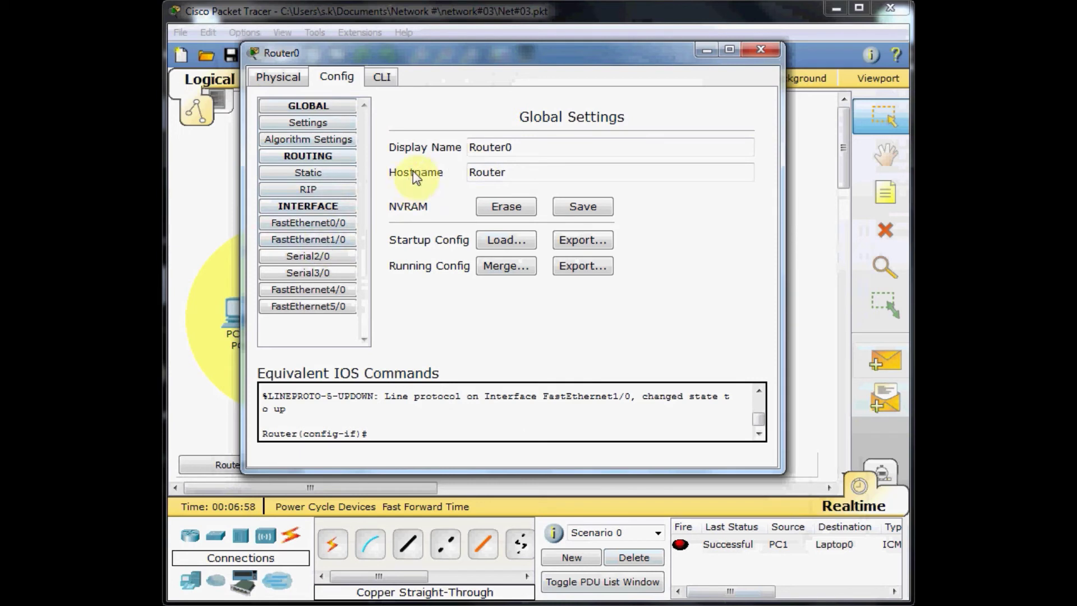
Look at the hostname and FastEthernet0/0 settings, then switch Router0 to its CLI
left_click(512, 168)
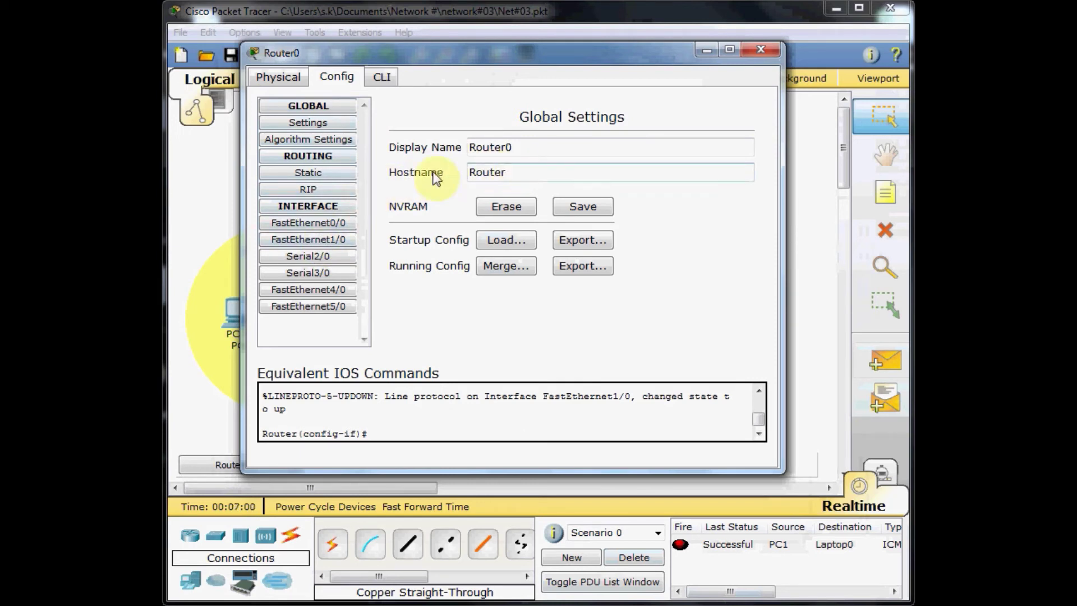
left_click(315, 224)
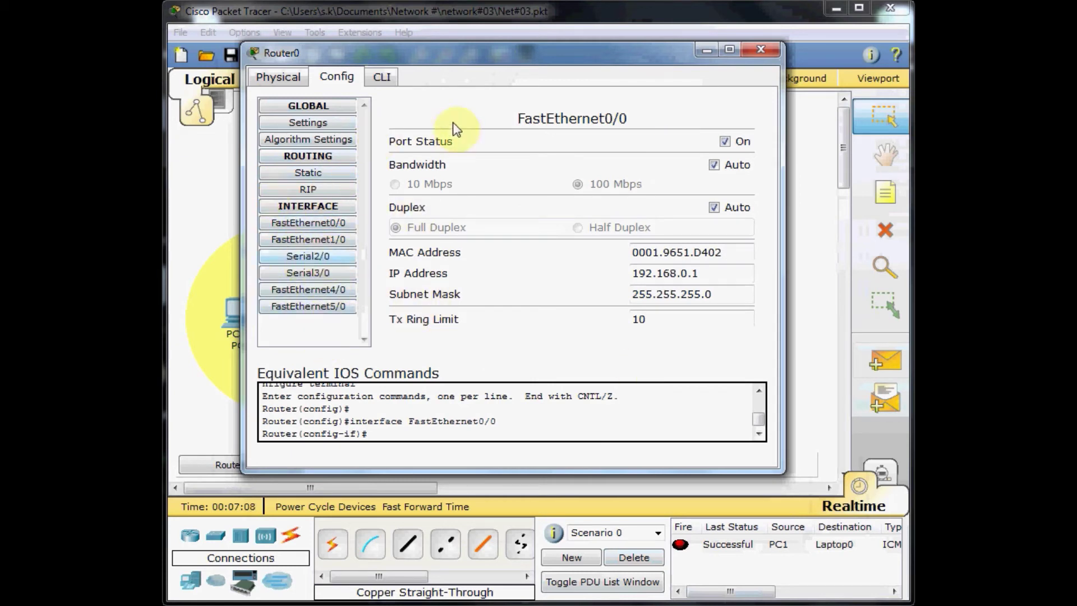
left_click(382, 76)
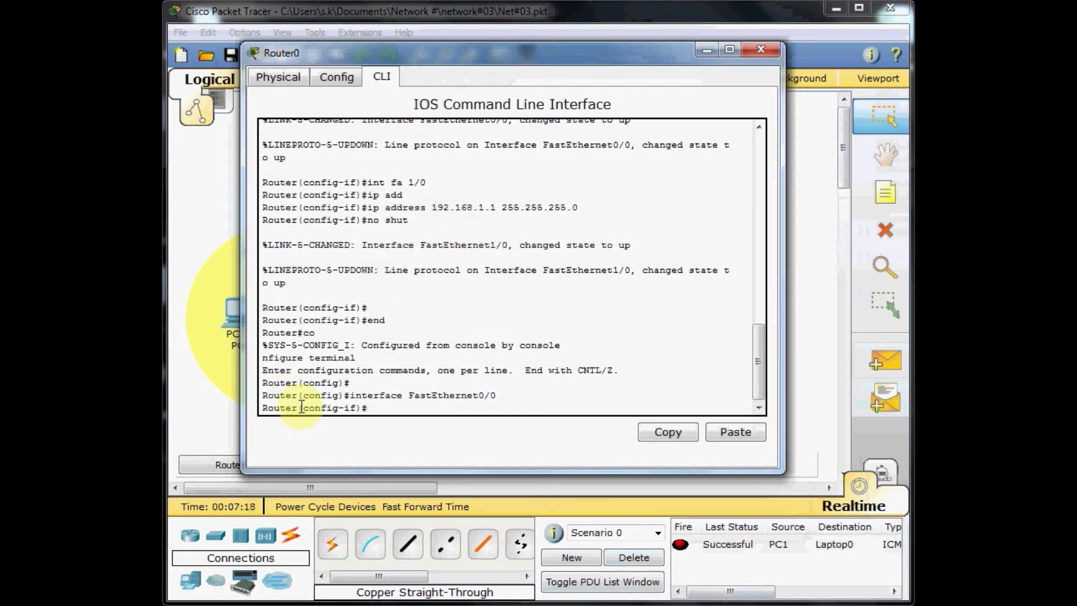
Exit interface mode and set the router hostname to R01
left_click_drag(256, 414, 292, 417)
left_click(472, 411)
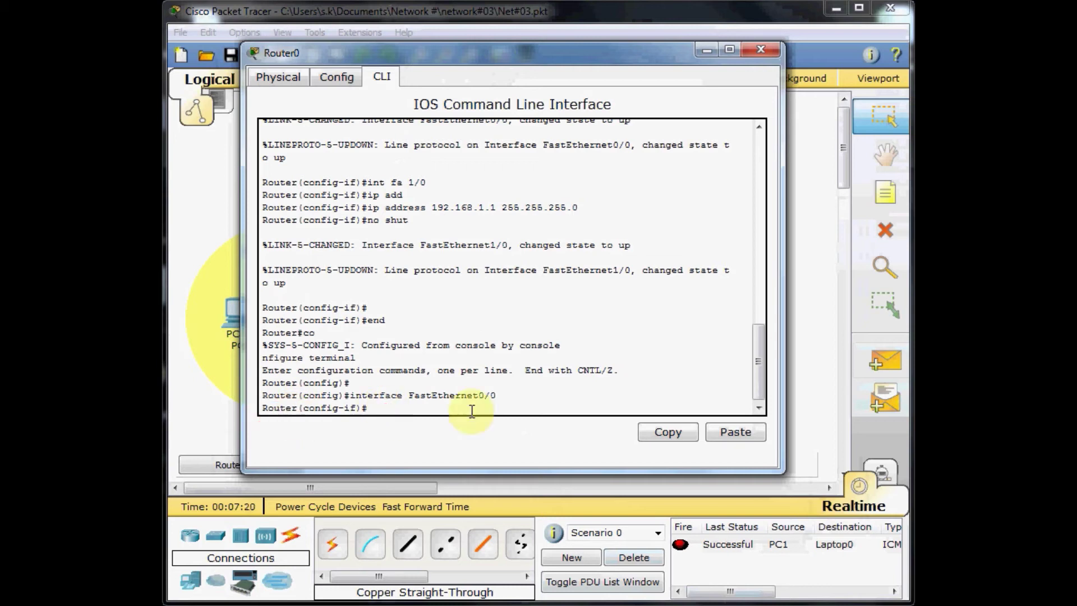
type("exit")
key("Return")
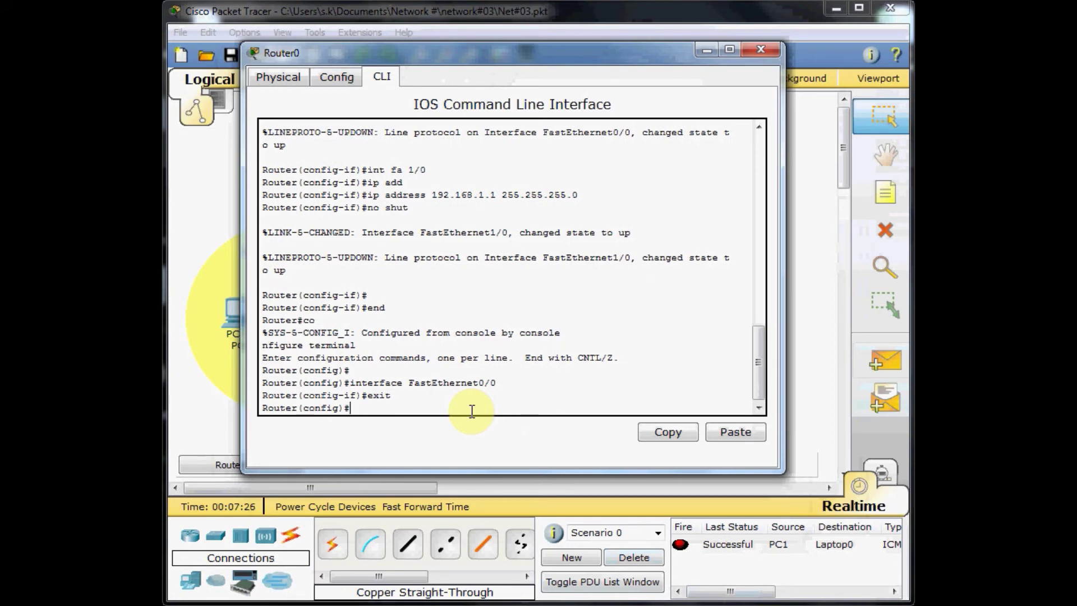
type("host")
key("Tab")
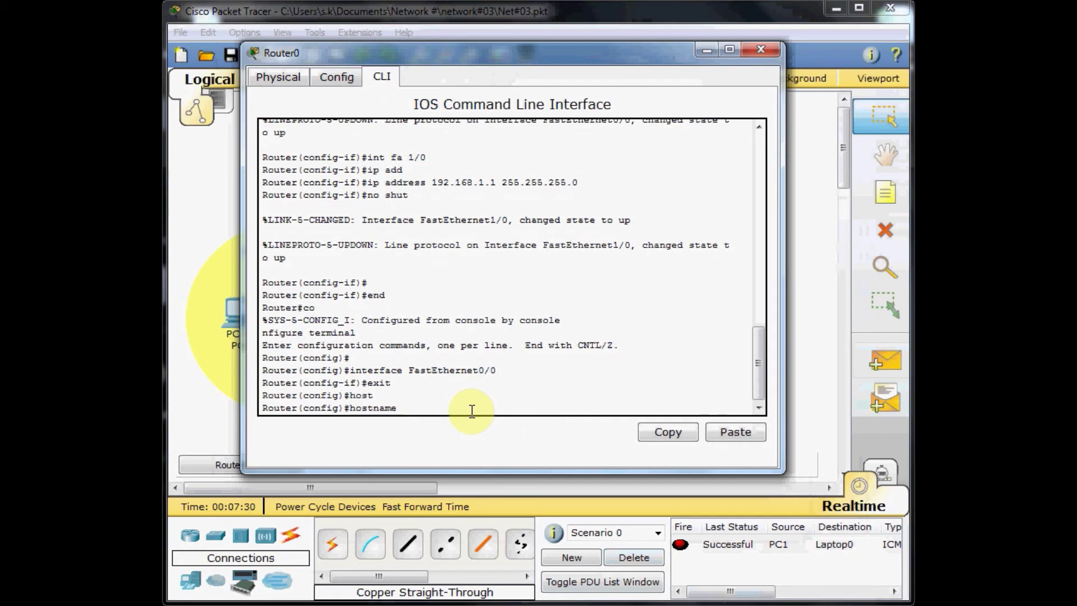
type("R01")
key("Return")
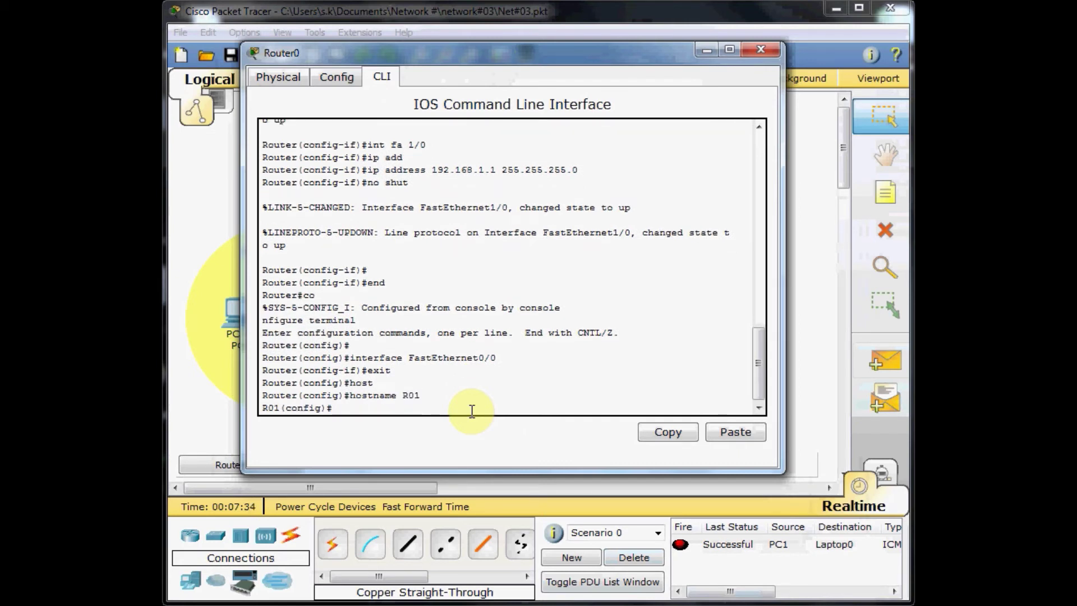
Enter show run at the R01(config)# prompt
left_click_drag(267, 409, 277, 411)
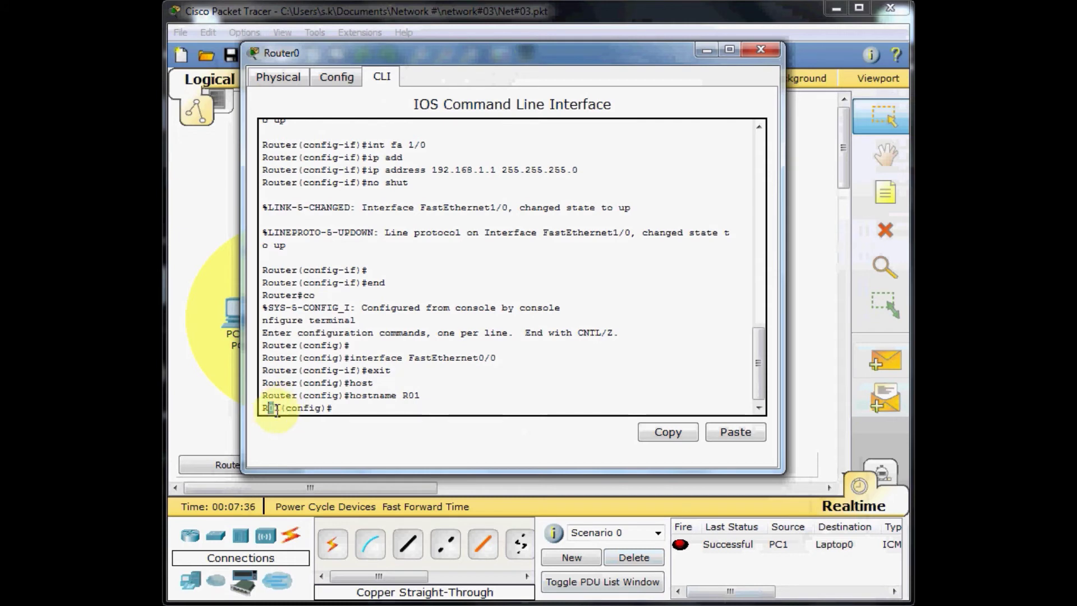
left_click(277, 411)
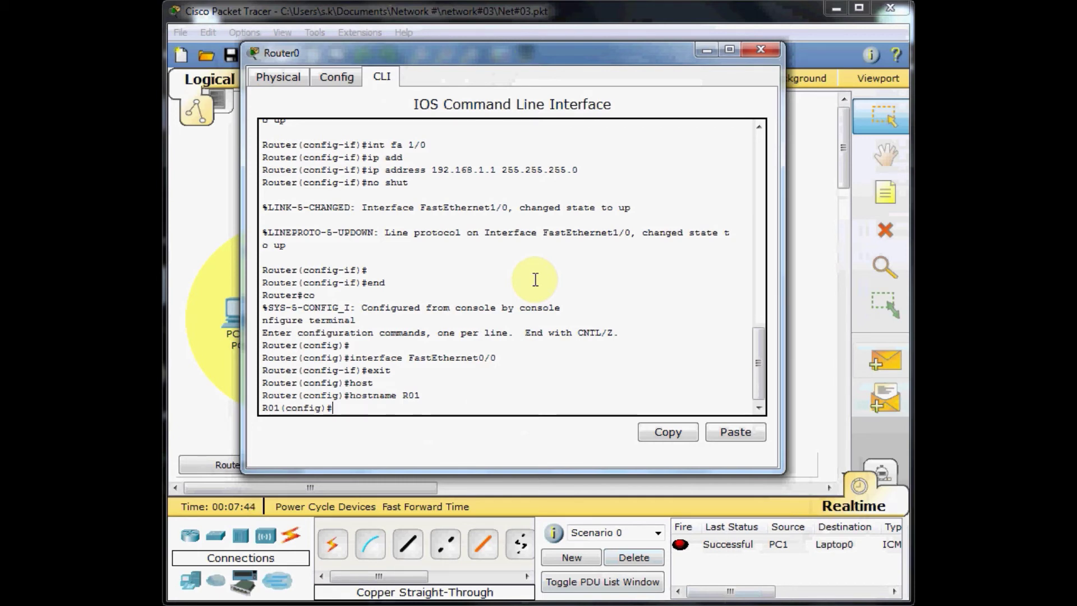
type("show run")
Leave global configuration mode and display the running-config
key("Tab")
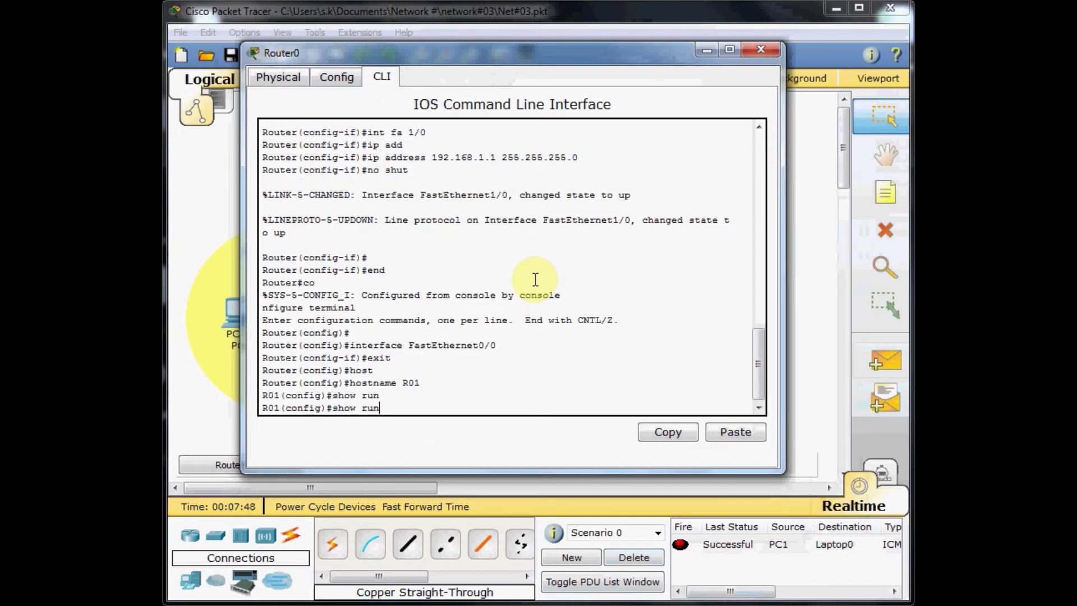
type("n")
key("Tab")
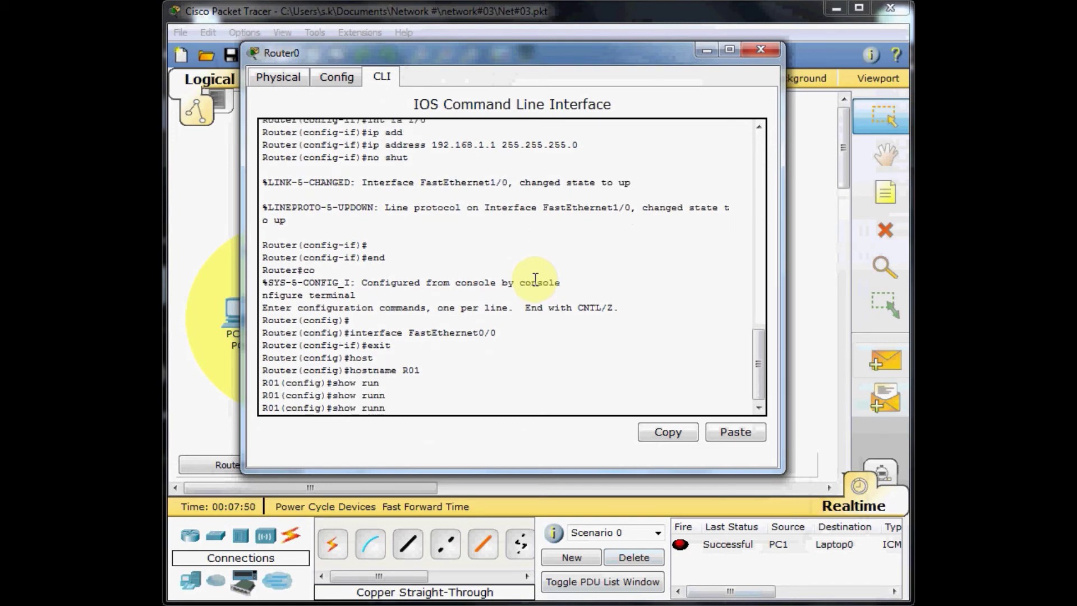
key("BackSpace")
key("BackSpace")
key("BackSpace")
key("BackSpace")
key("BackSpace")
key("BackSpace")
key("BackSpace")
key("BackSpace")
key("BackSpace")
type("exit")
key("Return")
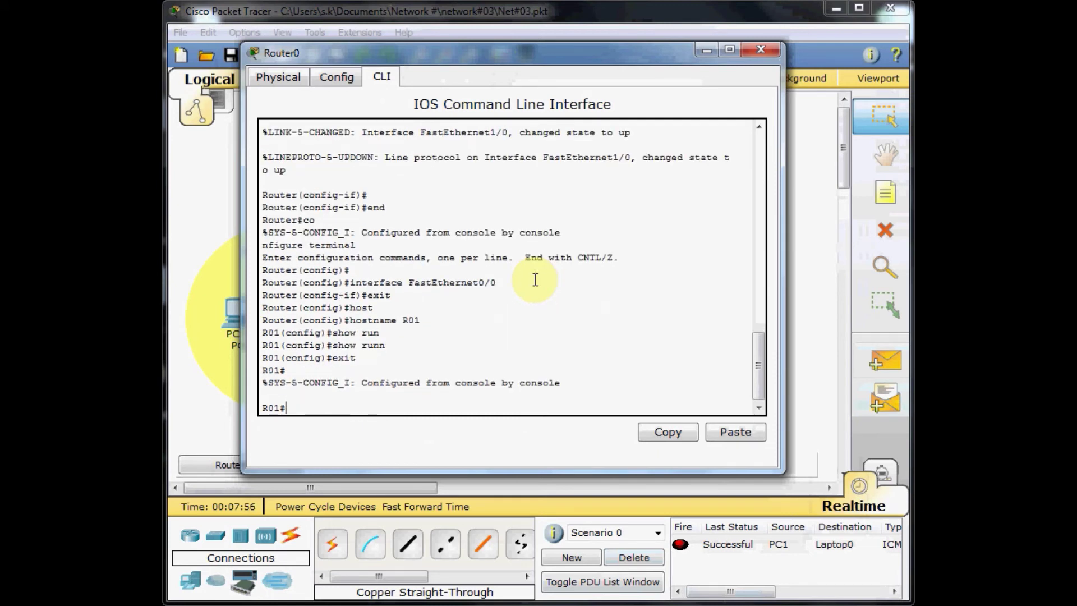
type("show run")
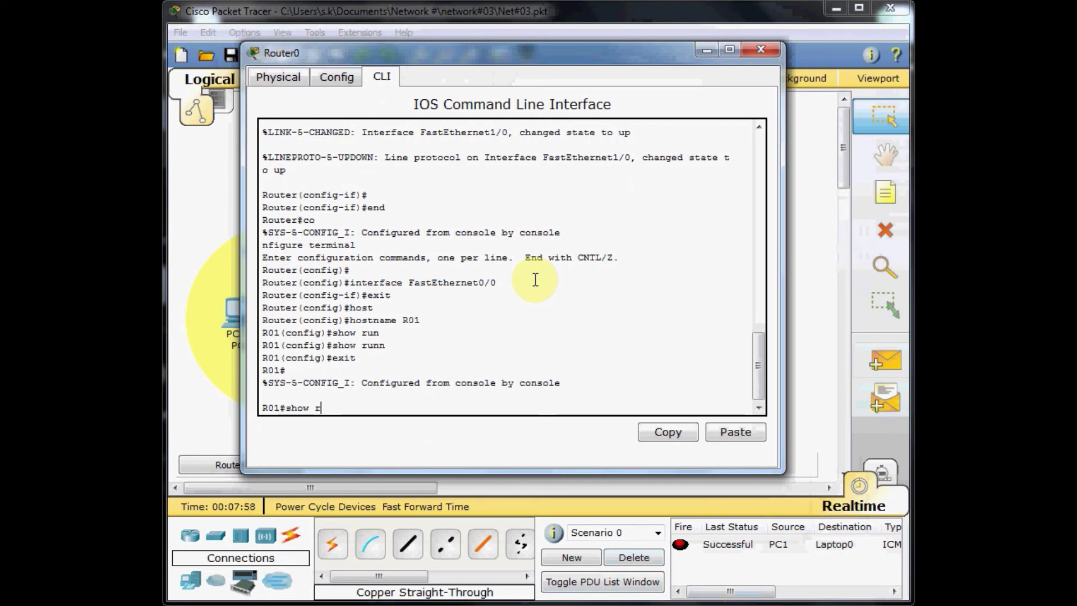
key("Tab")
key("Return")
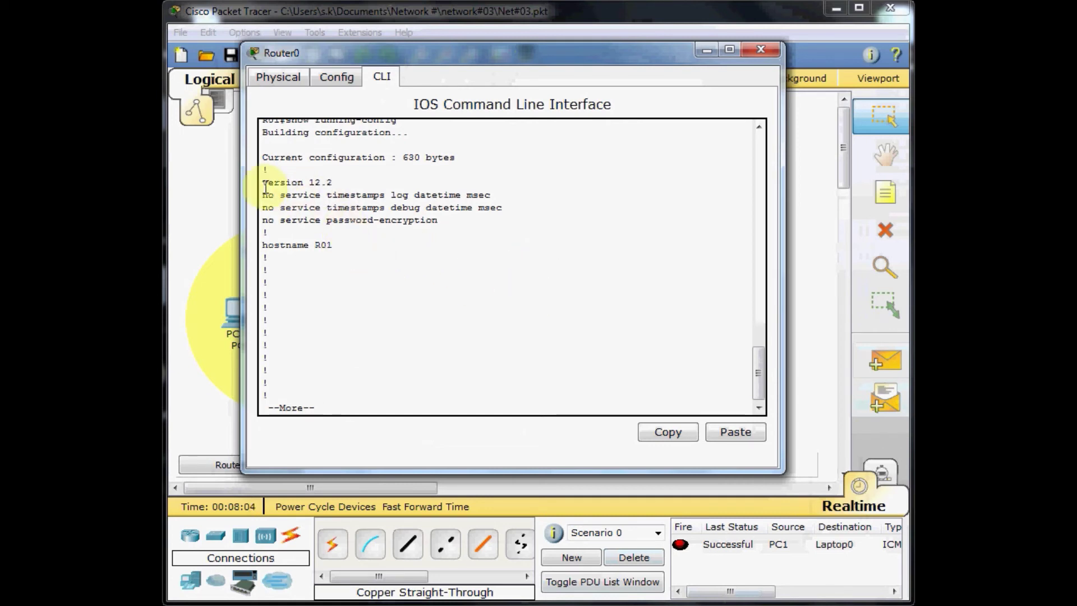
Page through the config, checking version 12.2, hostname R01 and Fa0/0's mask
left_click_drag(268, 182, 330, 183)
left_click(331, 211)
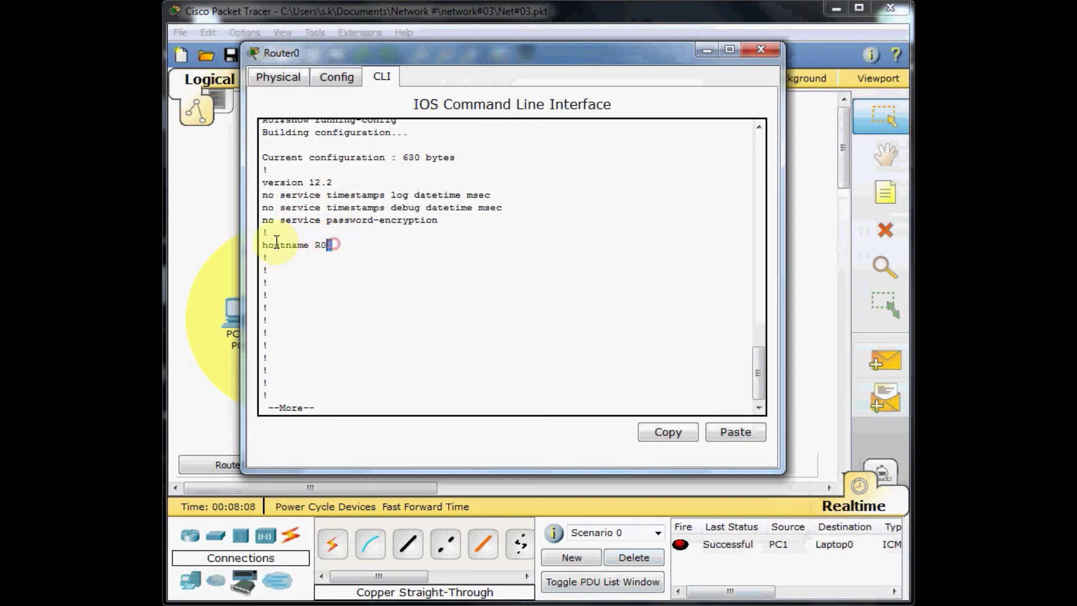
left_click_drag(332, 245, 260, 244)
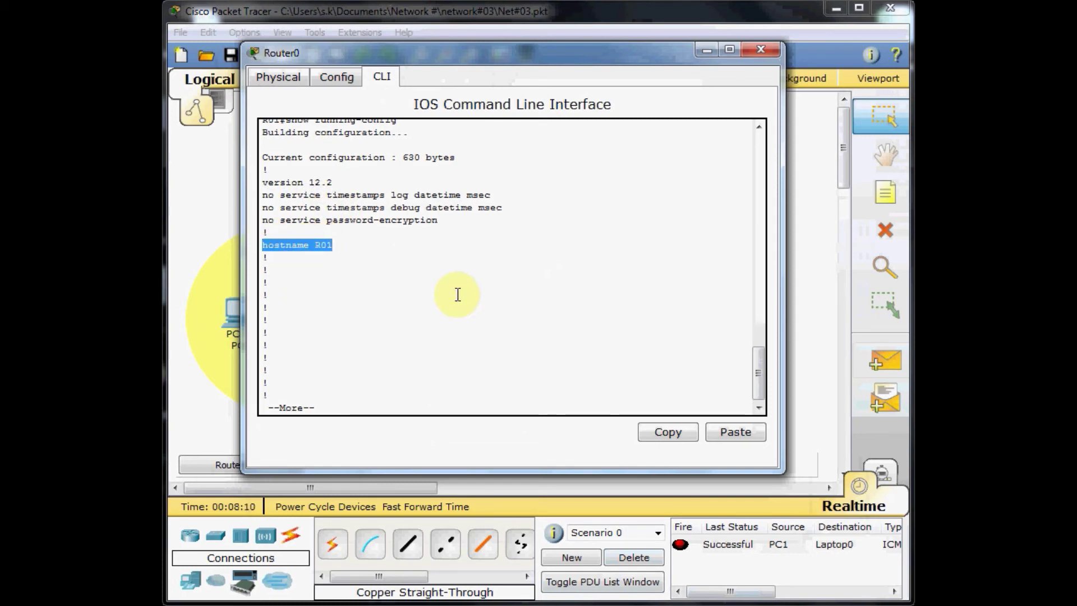
key("space")
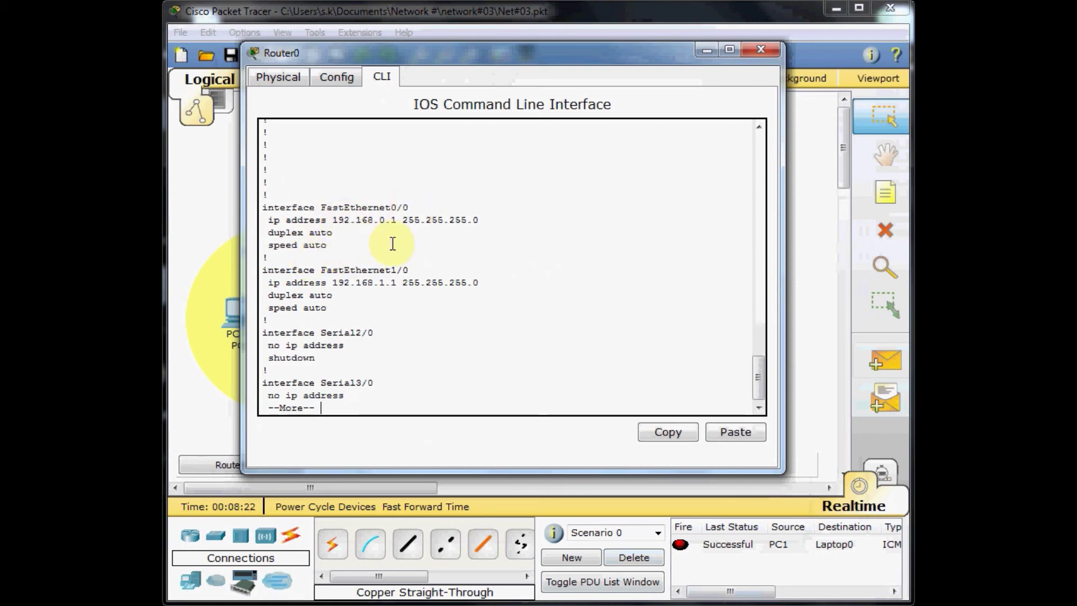
left_click_drag(403, 220, 474, 220)
left_click(460, 262)
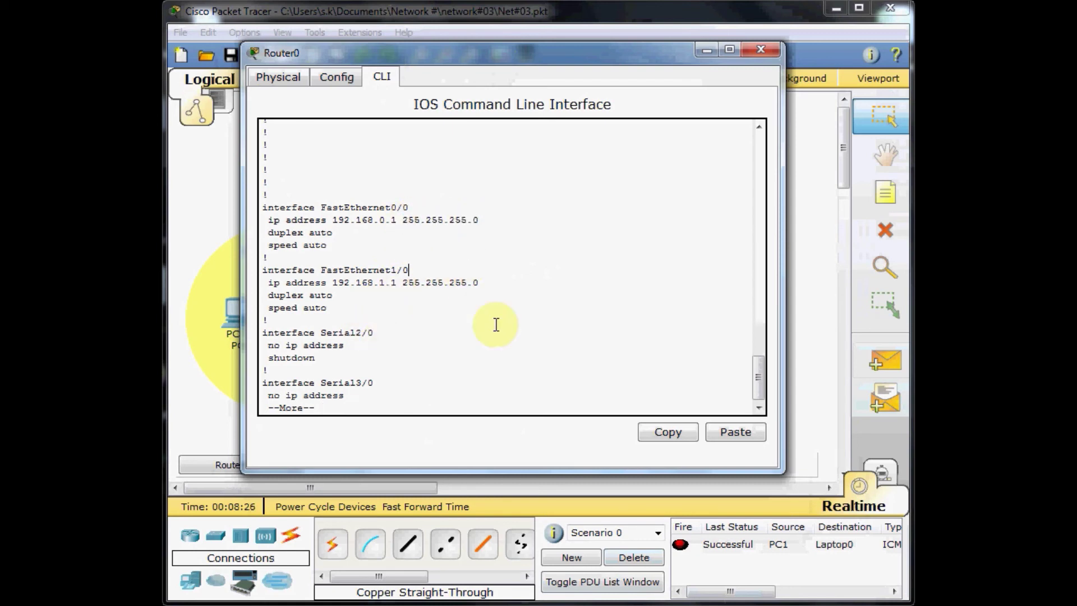
key("space")
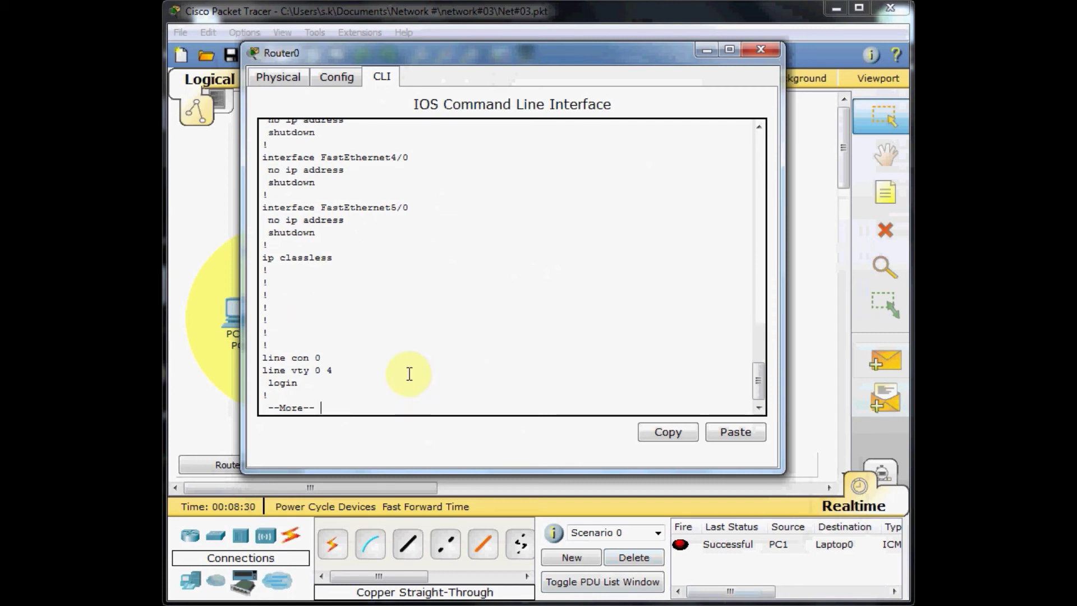
key("space")
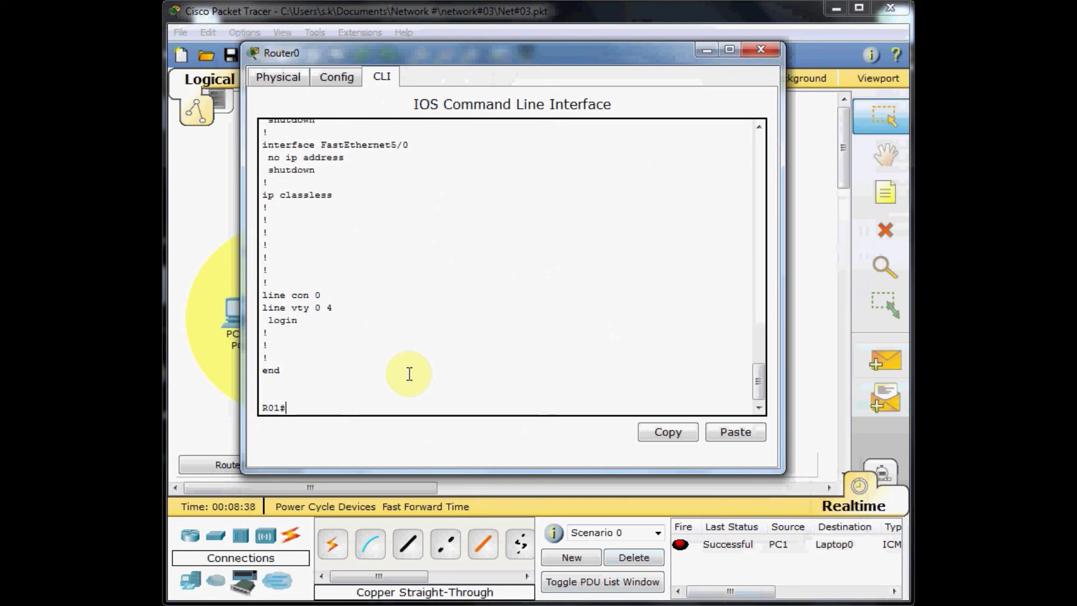
On R01, run copy running-config startup-config and accept the default startup-config filename
type("copy")
key("Tab")
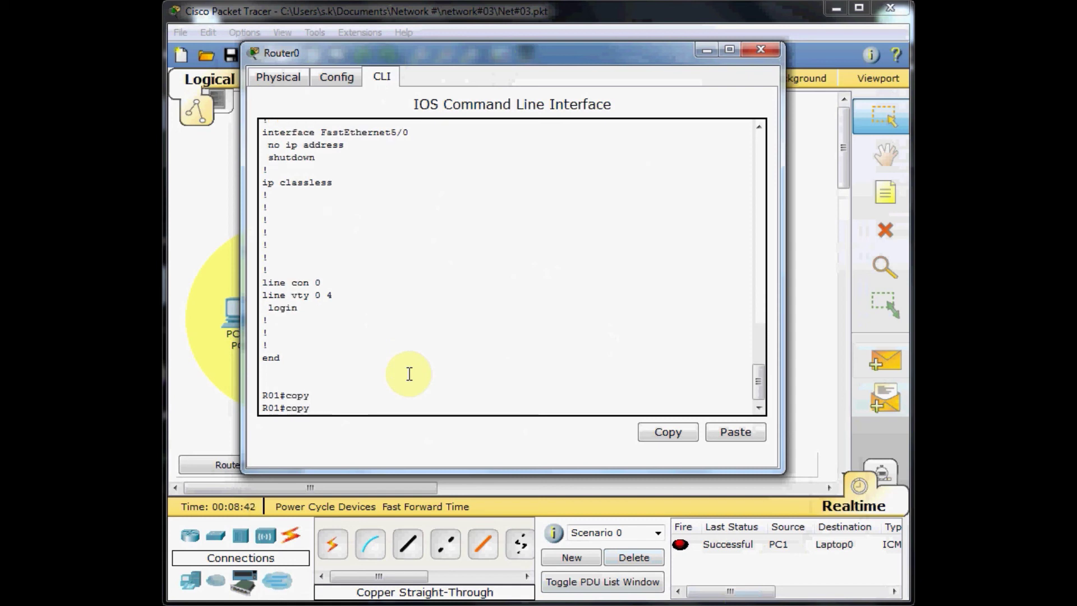
type("run")
key("Tab")
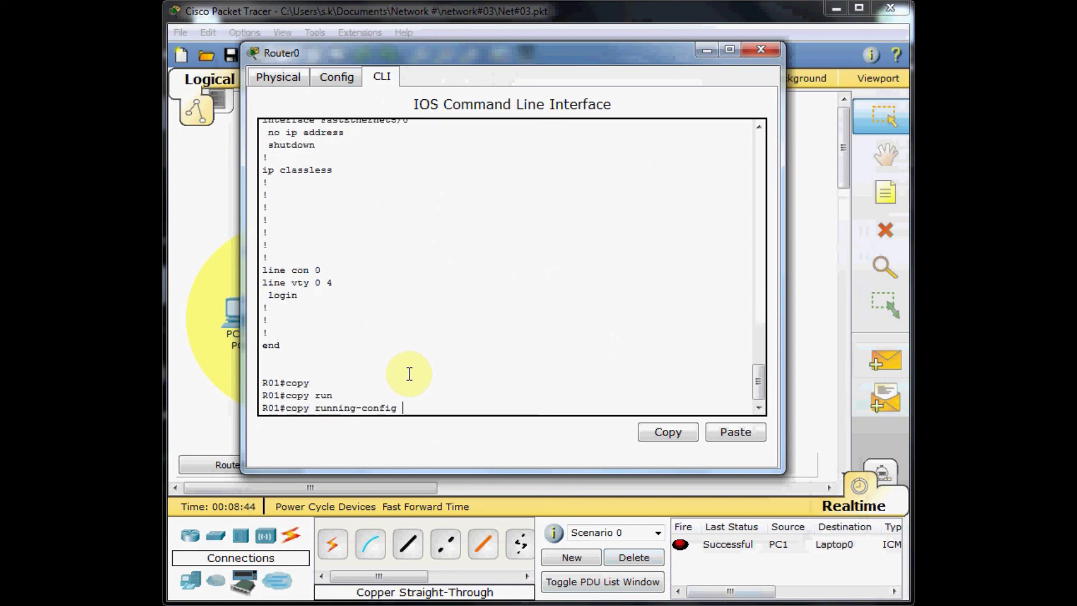
type("star")
key("Tab")
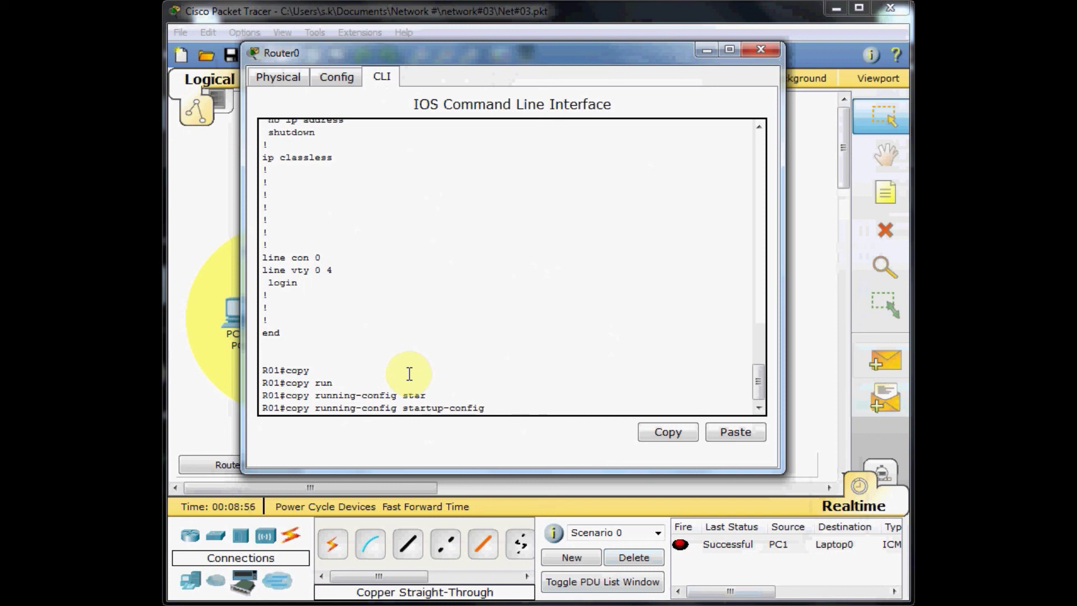
key("Return")
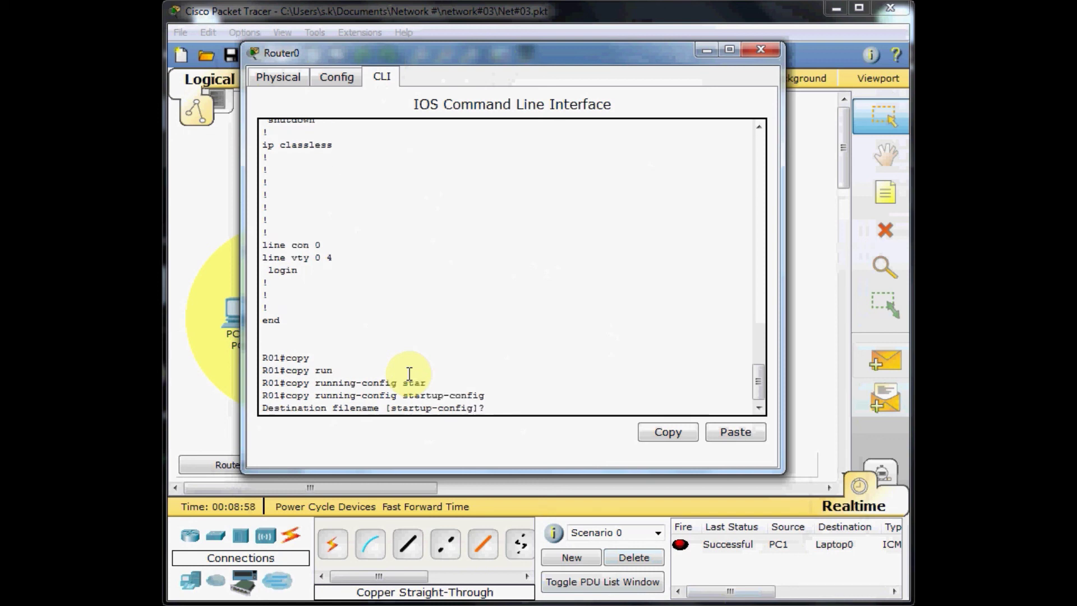
key("Return")
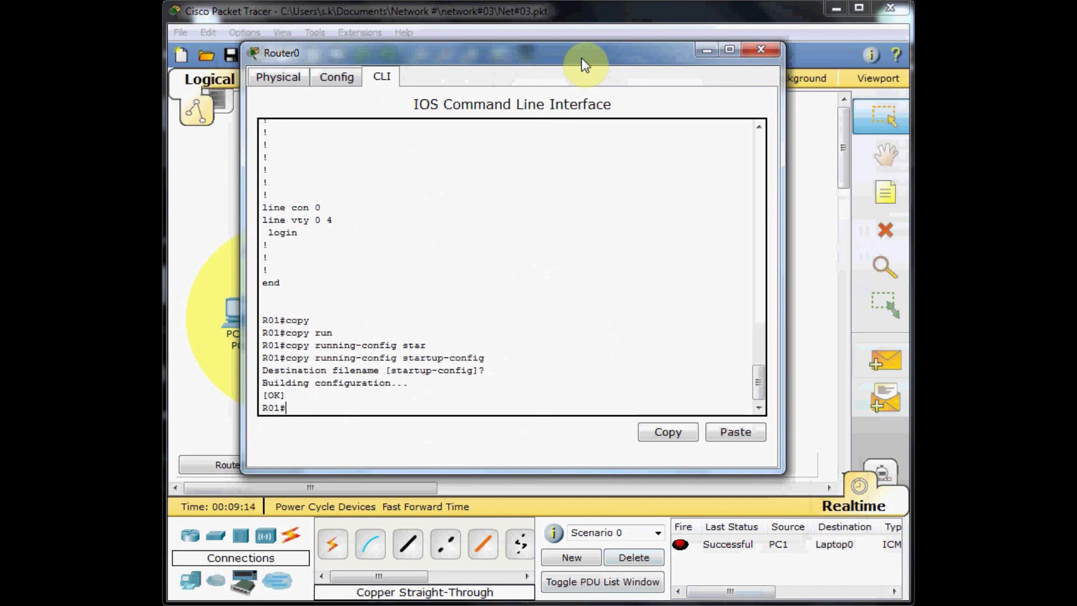
Close the Router0 CLI window to return to the Logical topology view
left_click(766, 50)
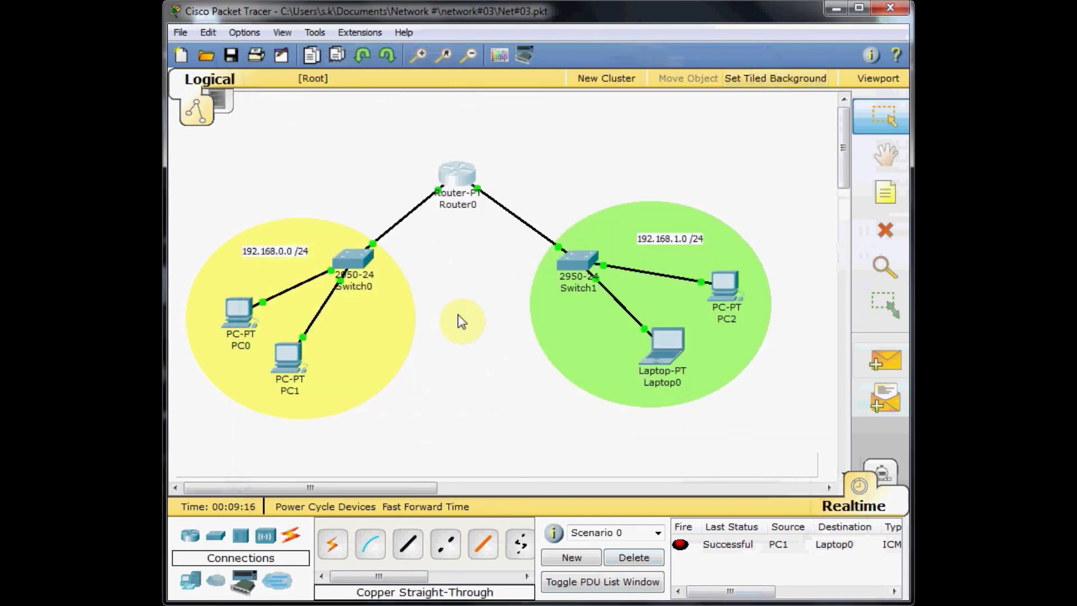